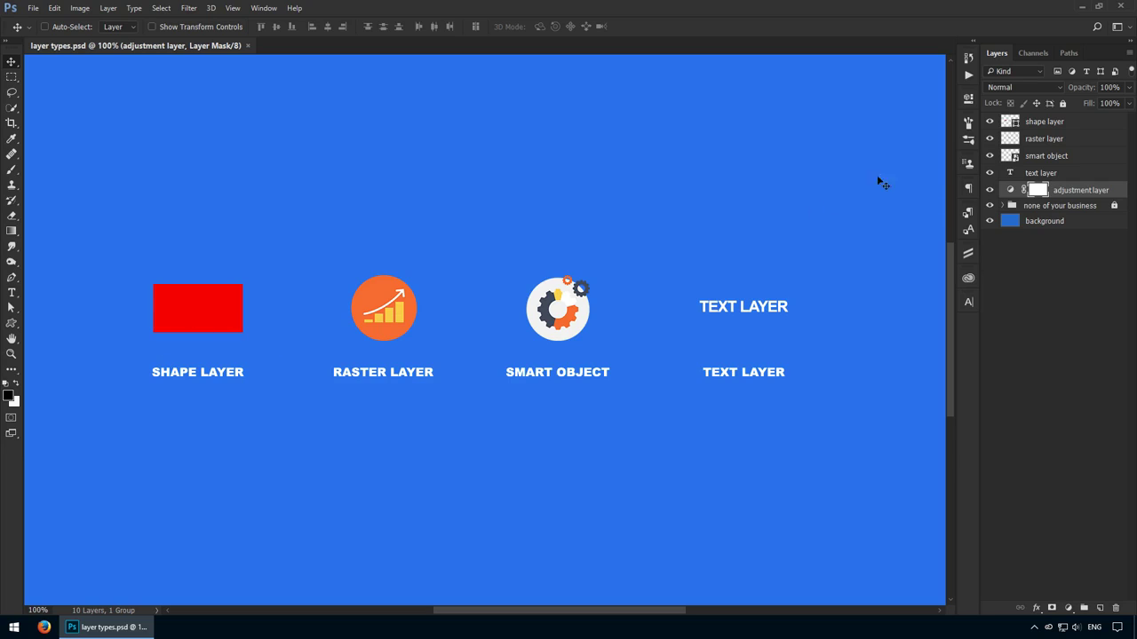
Select the 'shape layer' row in the Layers panel to make it the active layer
{"action": "left_click", "coordinate": [1078, 122]}
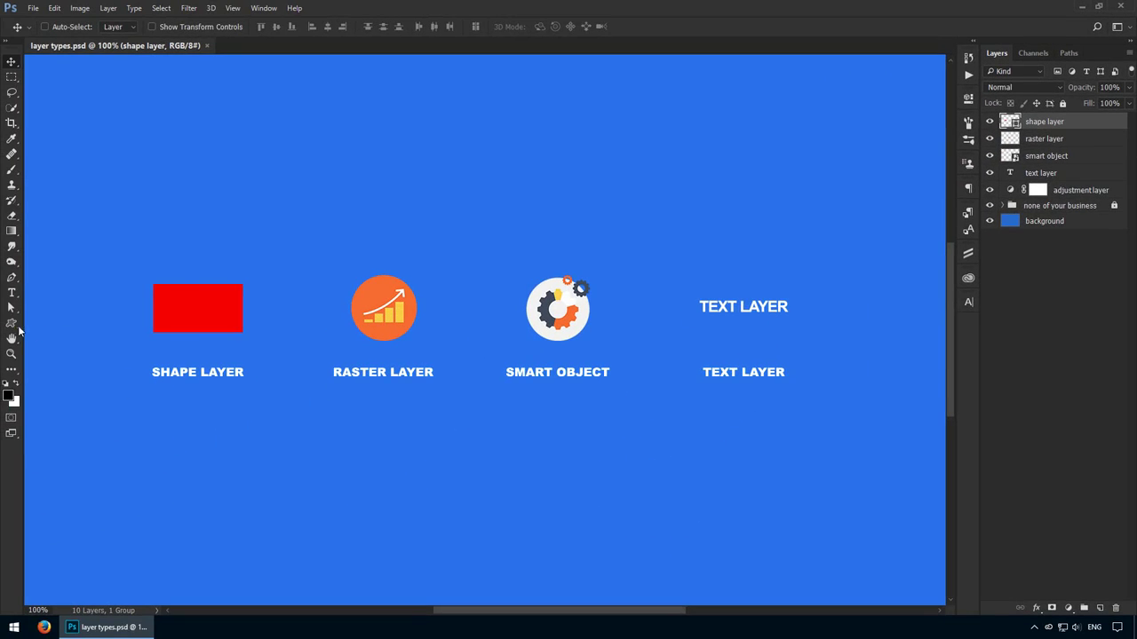
{"action": "left_click_drag", "start_coordinate": [12, 325], "coordinate": [12, 327]}
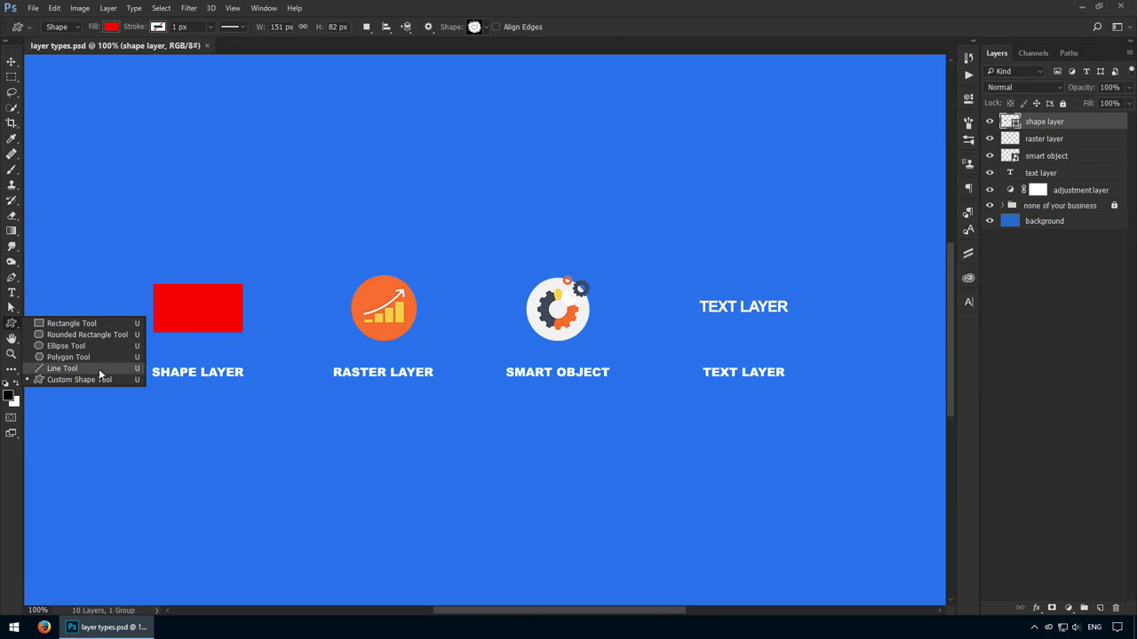
{"action": "left_click", "coordinate": [99, 323]}
{"action": "left_click", "coordinate": [13, 279]}
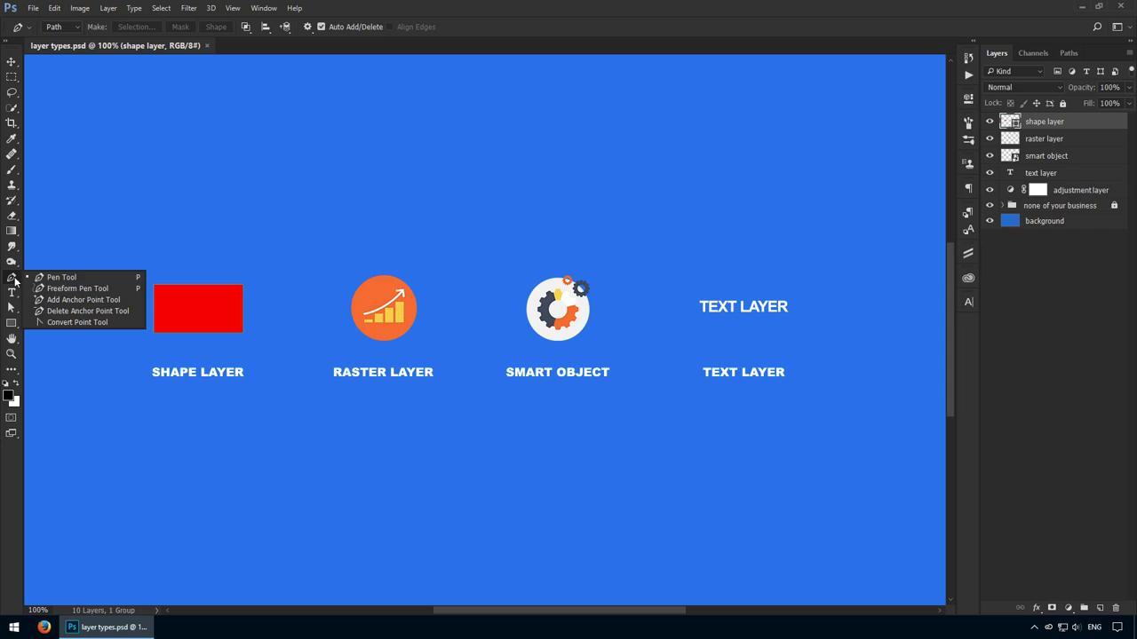
{"action": "left_click", "coordinate": [15, 280]}
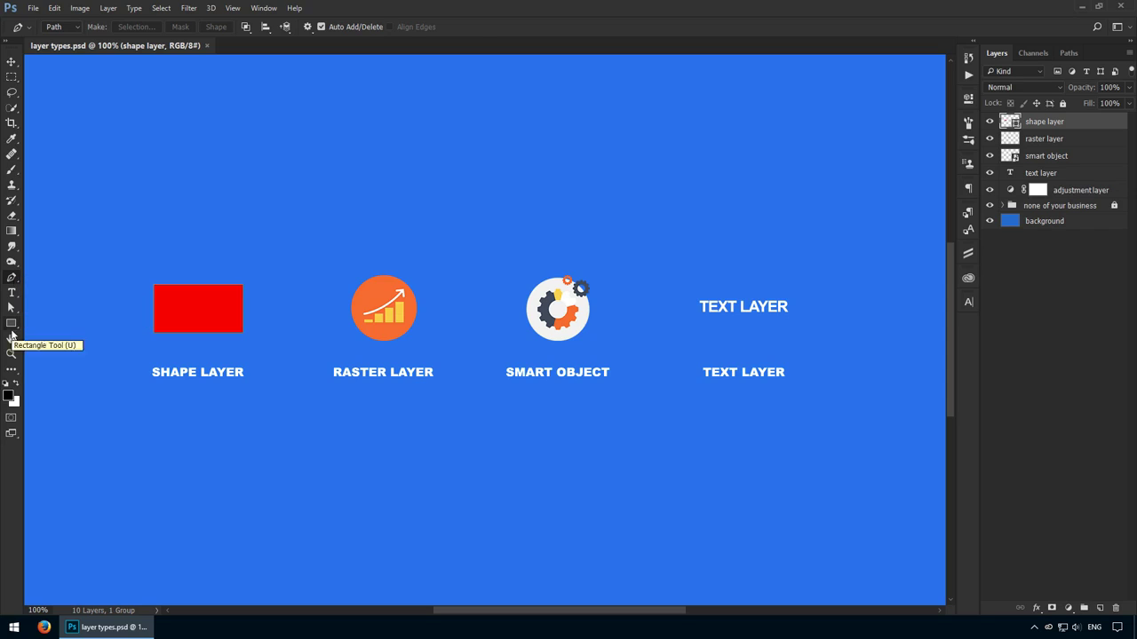
{"action": "left_click", "coordinate": [12, 323]}
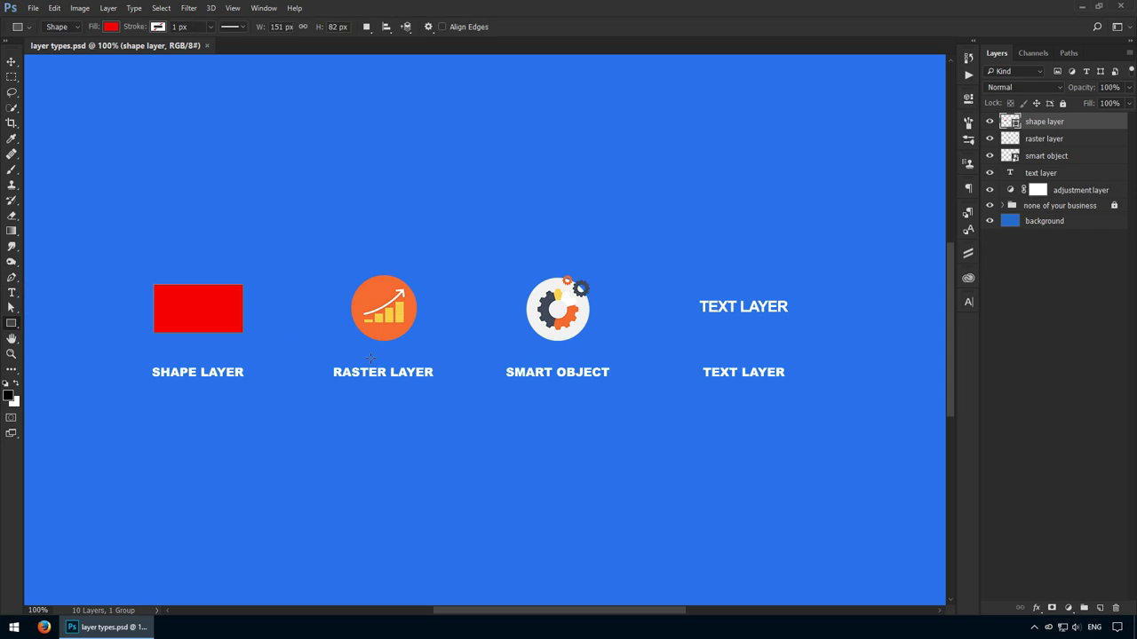
{"action": "key", "text": "v"}
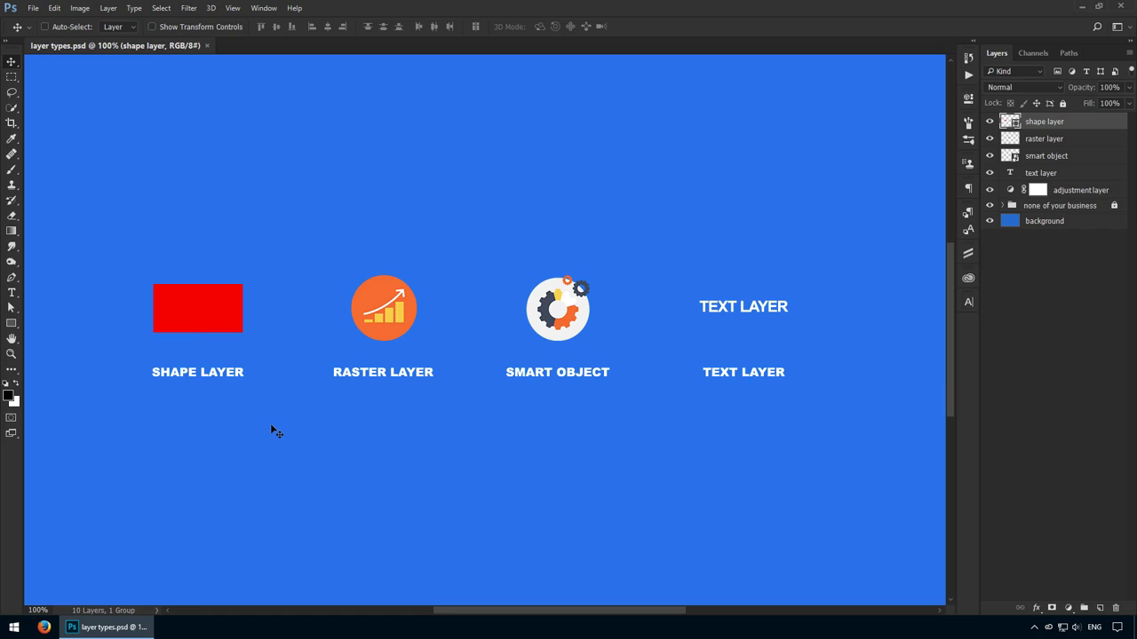
{"action": "key", "text": "ctrl+t"}
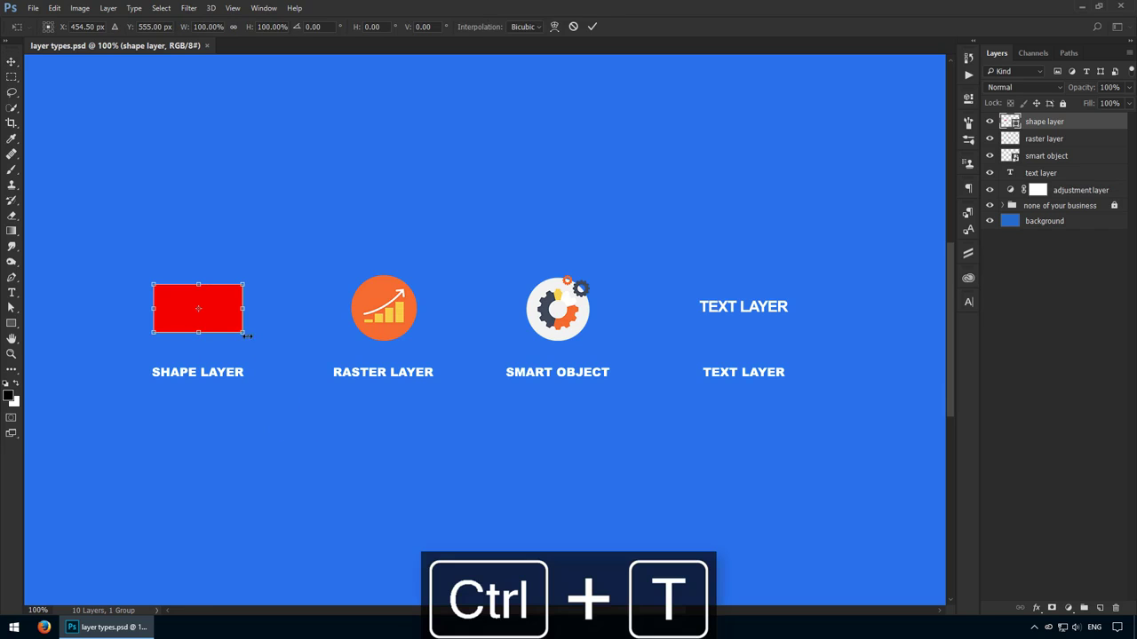
{"action": "left_click_drag", "start_coordinate": [243, 331], "coordinate": [947, 550]}
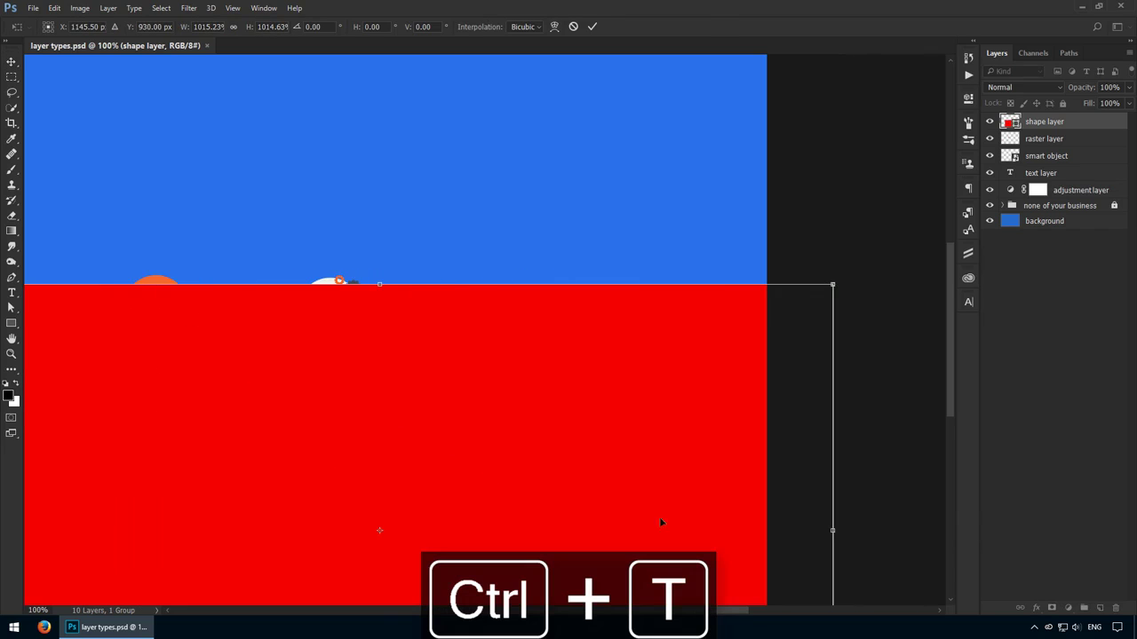
{"action": "left_click_drag", "start_coordinate": [660, 520], "coordinate": [472, 265]}
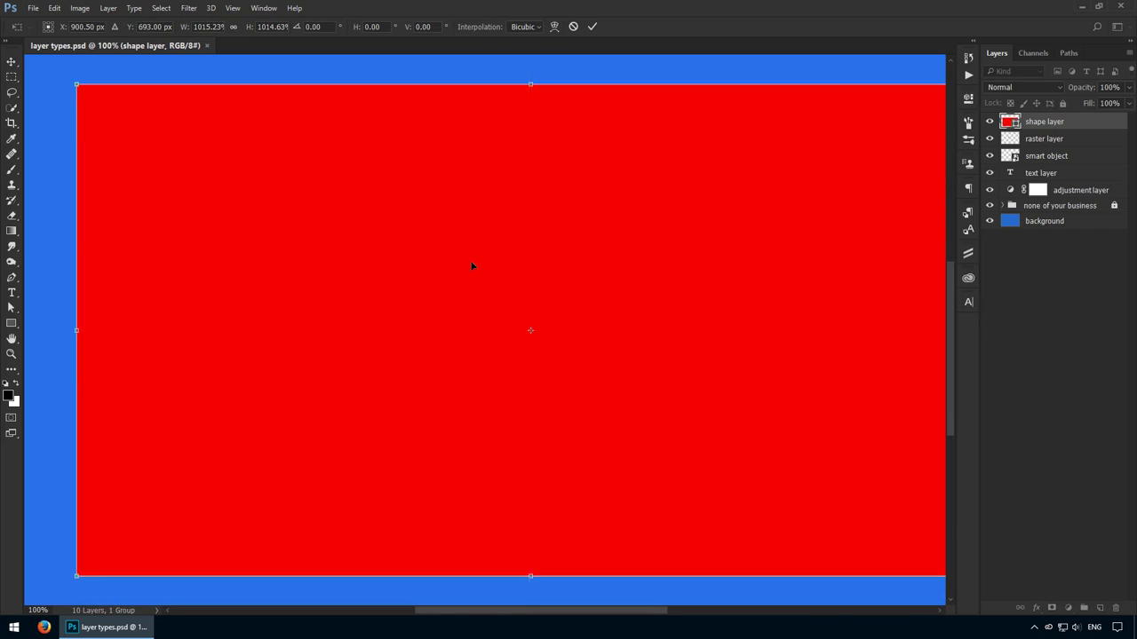
{"action": "key", "text": "Return"}
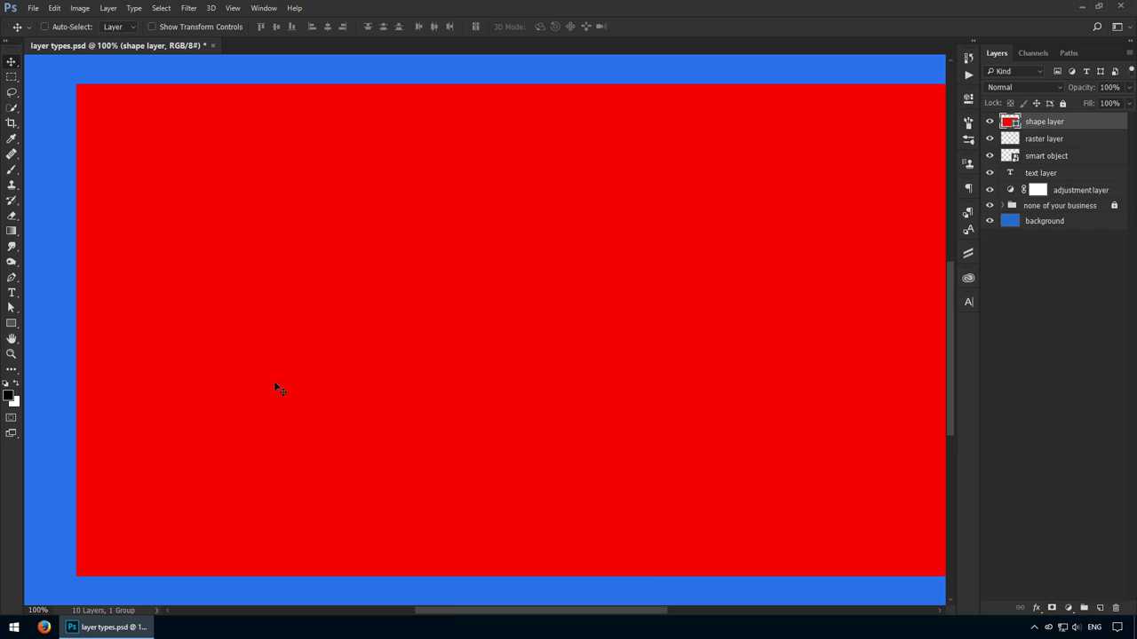
{"action": "key", "text": "ctrl+z"}
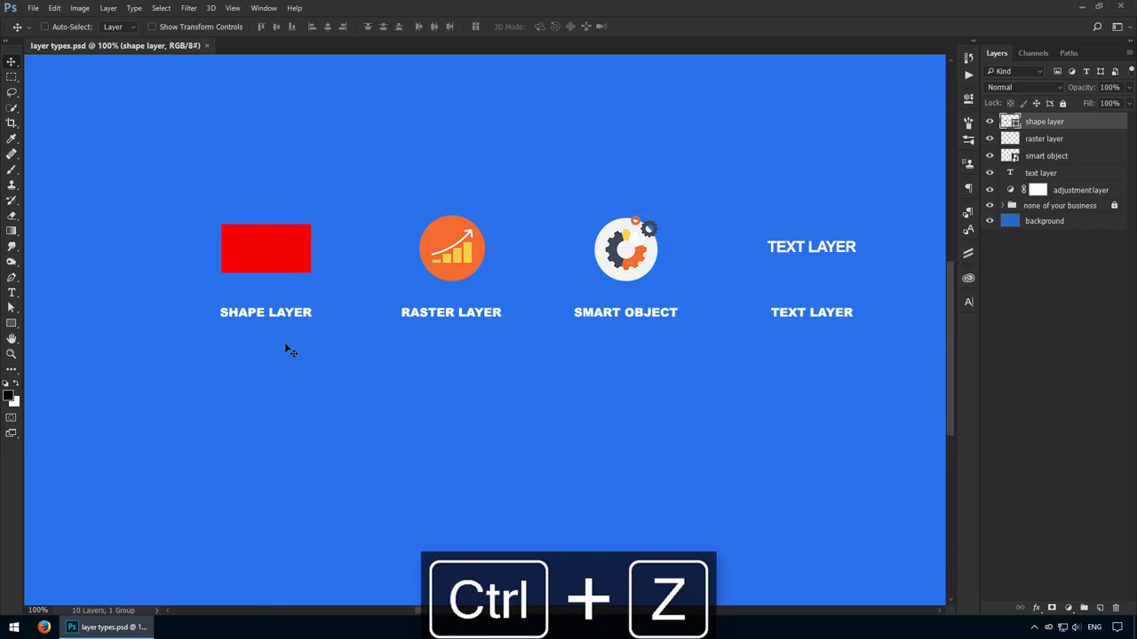
{"action": "left_click_drag", "start_coordinate": [260, 305], "coordinate": [240, 326]}
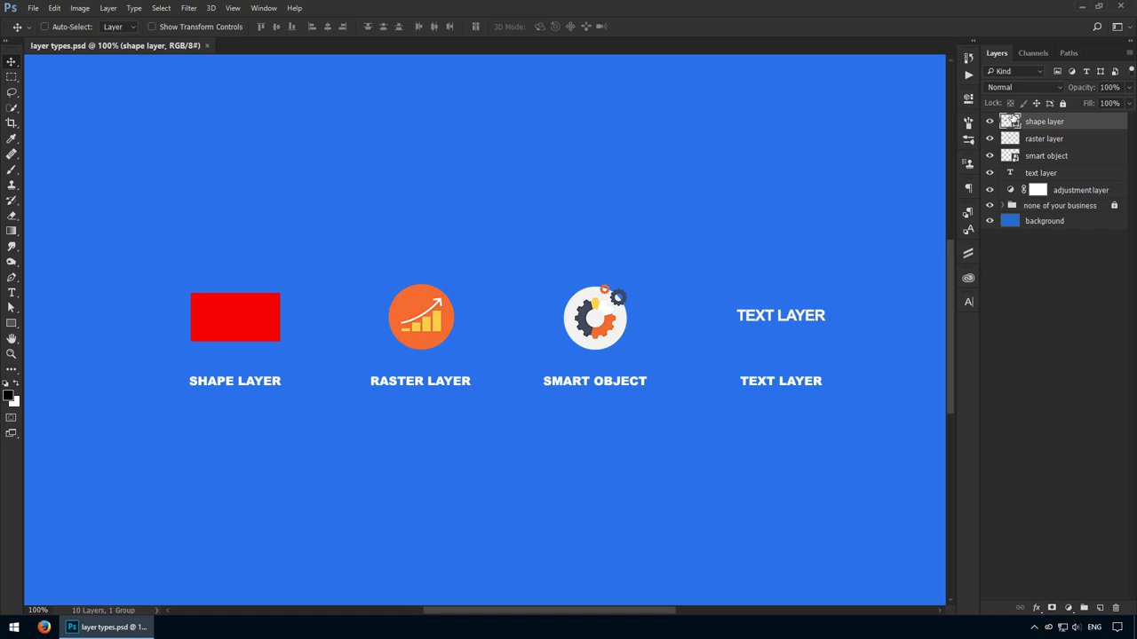
{"action": "double_click", "coordinate": [1010, 121]}
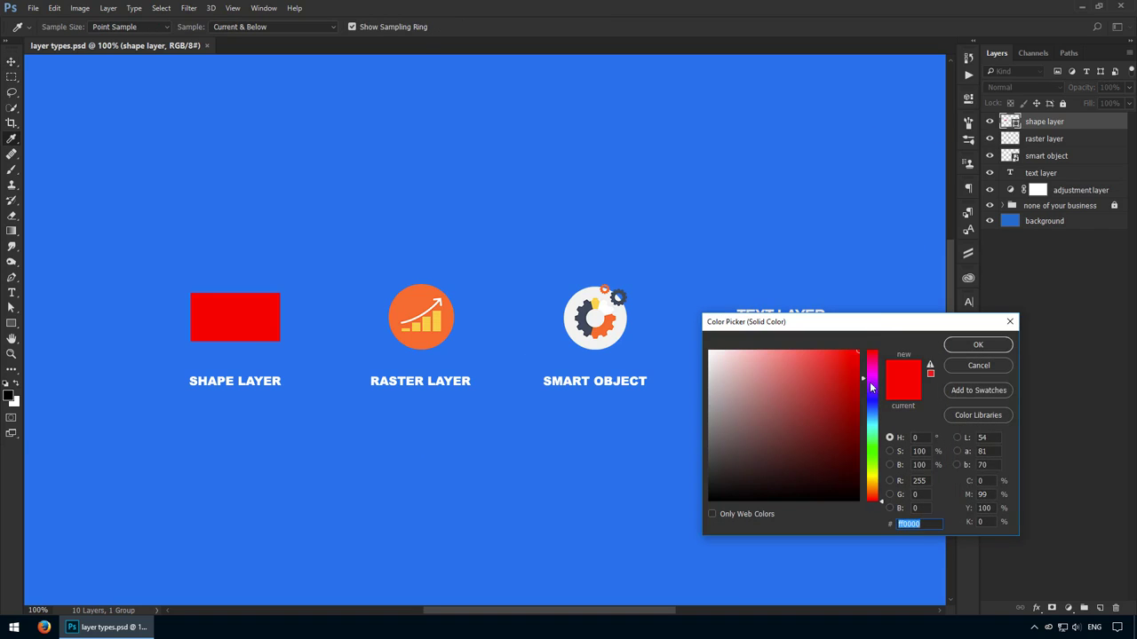
{"action": "left_click_drag", "start_coordinate": [874, 391], "coordinate": [874, 492]}
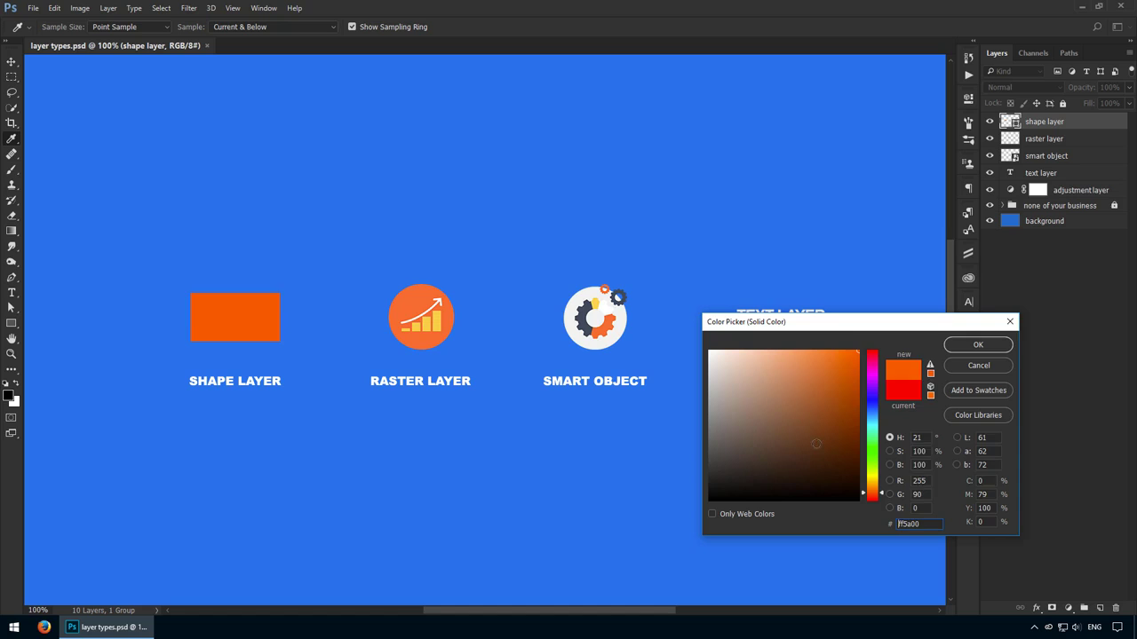
{"action": "left_click_drag", "start_coordinate": [822, 355], "coordinate": [807, 396]}
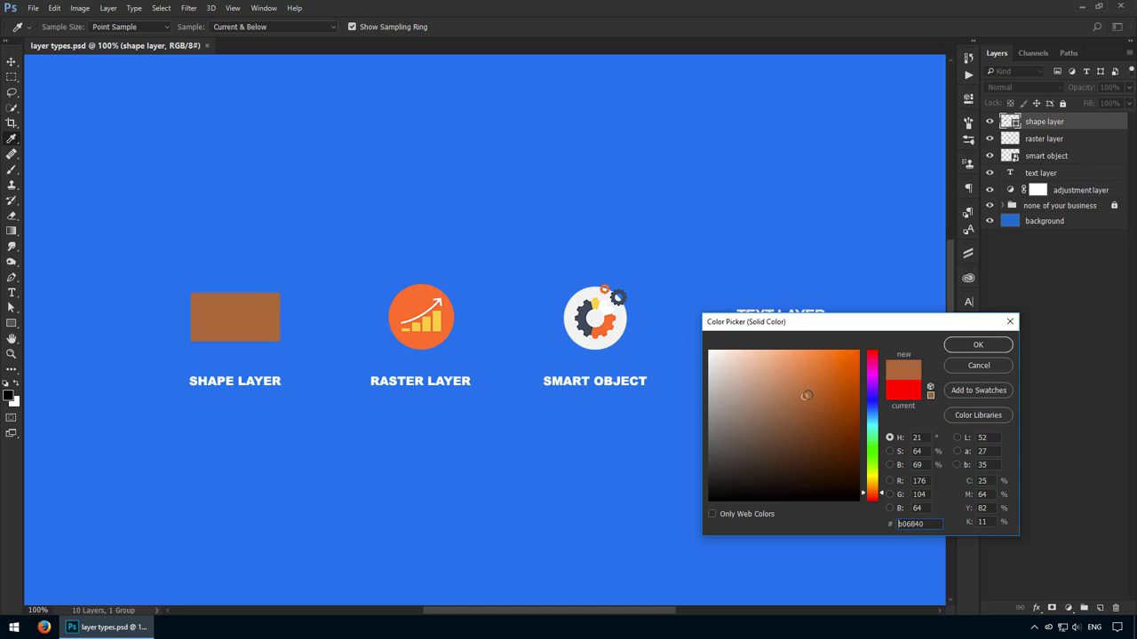
{"action": "left_click", "coordinate": [973, 368]}
{"action": "key", "text": "e"}
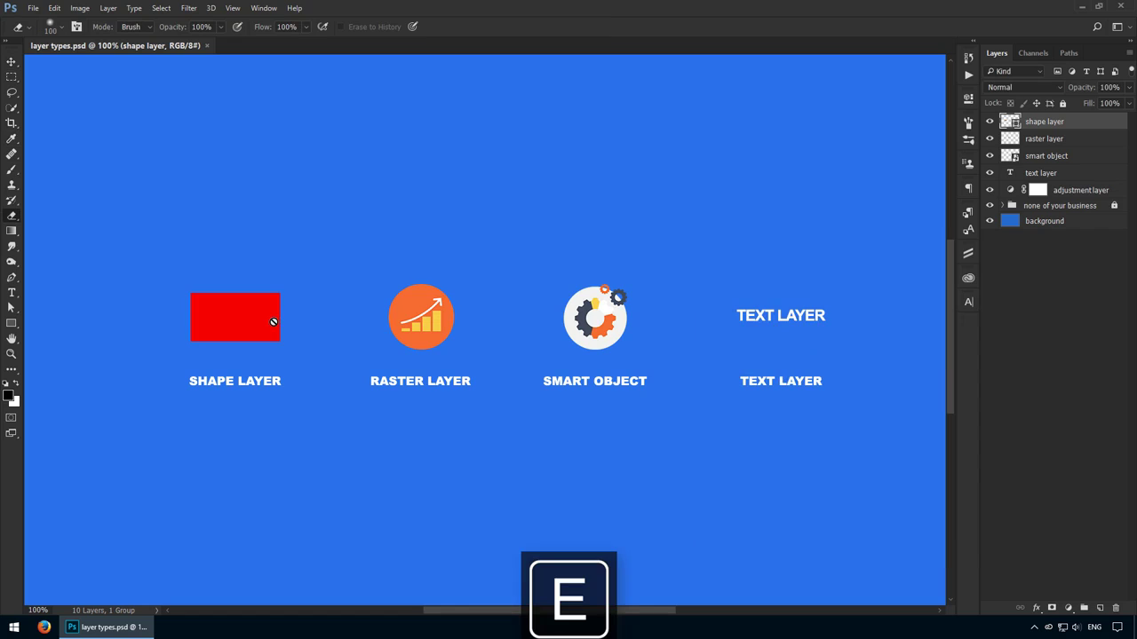
{"action": "key", "text": "b"}
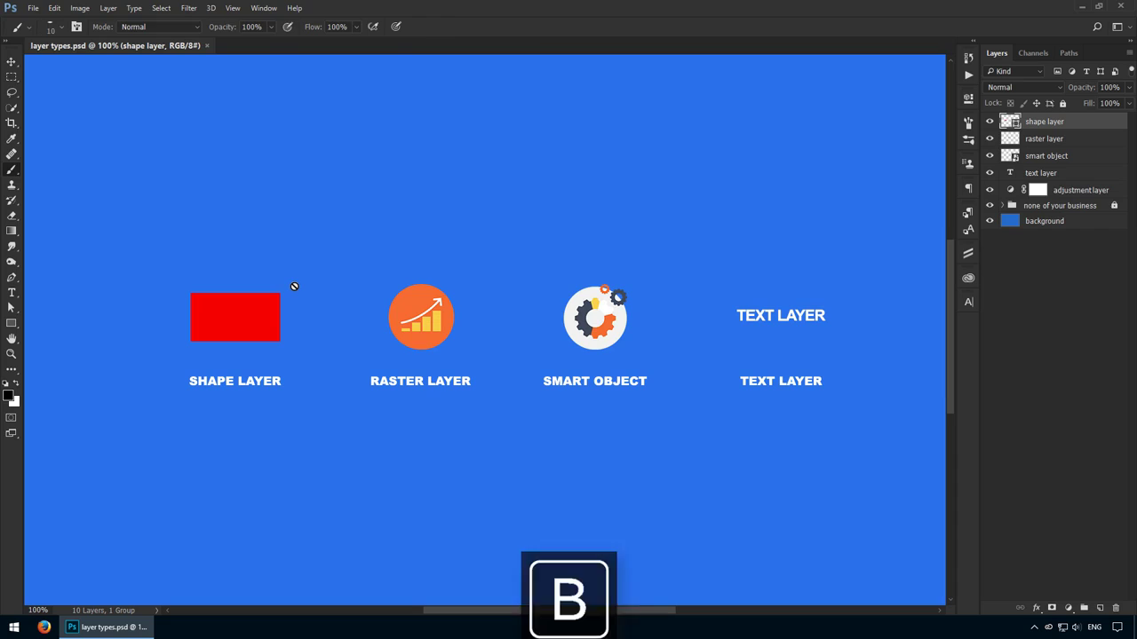
{"action": "key", "text": "v"}
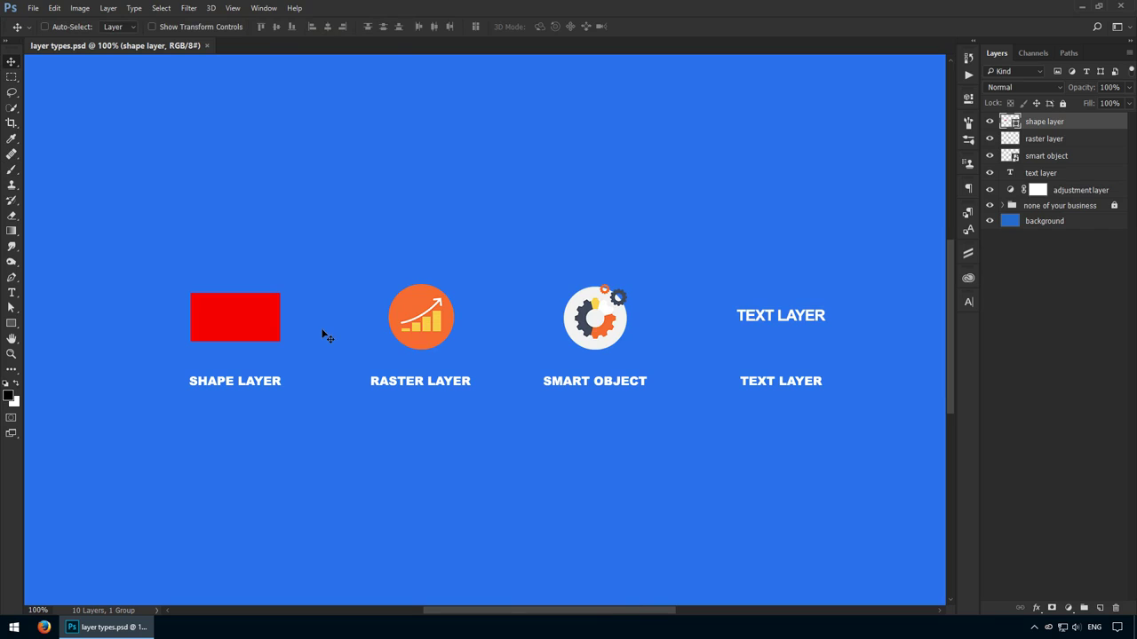
Switch to the standard Brush Tool from the painting tools list
{"action": "left_click", "coordinate": [15, 171]}
{"action": "right_click", "coordinate": [16, 175]}
{"action": "left_click", "coordinate": [62, 170]}
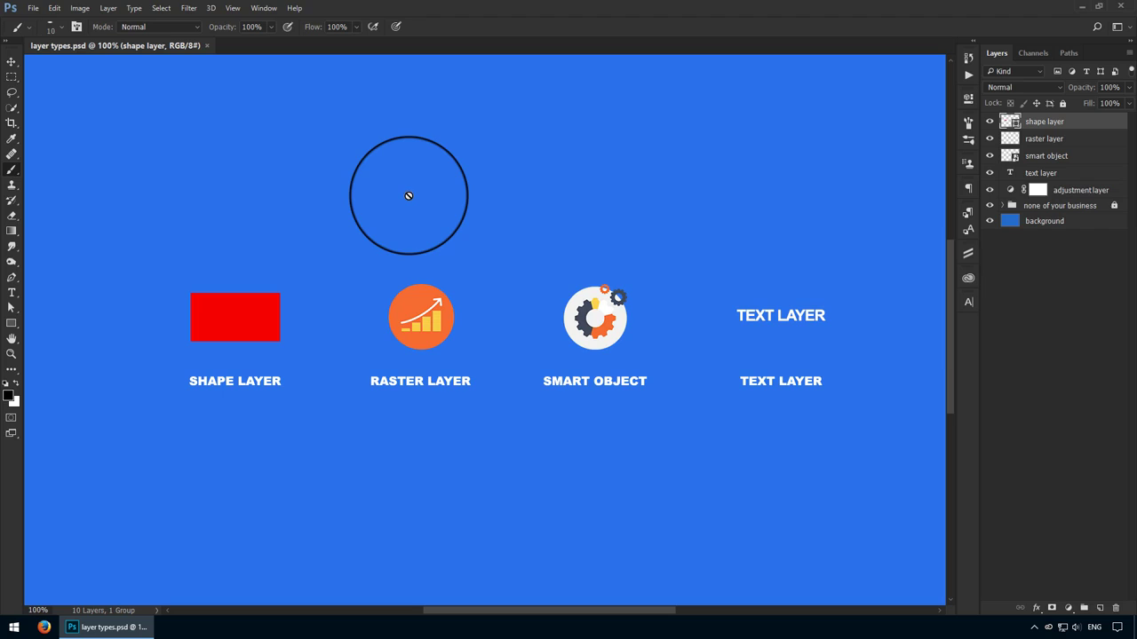
Accept rasterizing the shape layer and scribble black strokes over the red rectangle
{"action": "left_click", "coordinate": [331, 229]}
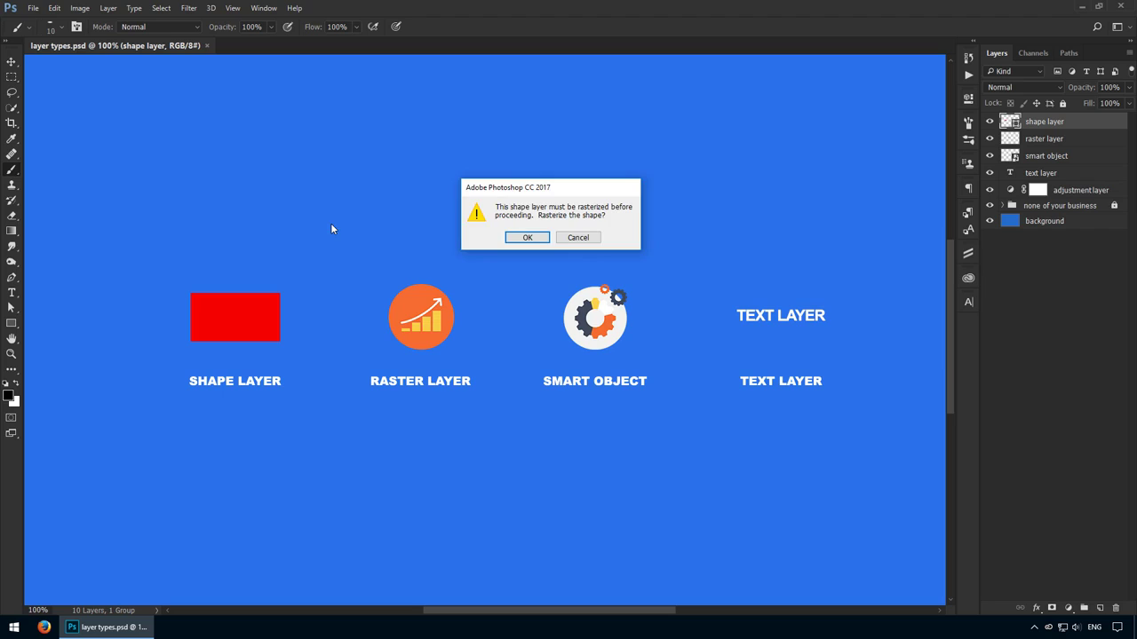
{"action": "left_click", "coordinate": [524, 238]}
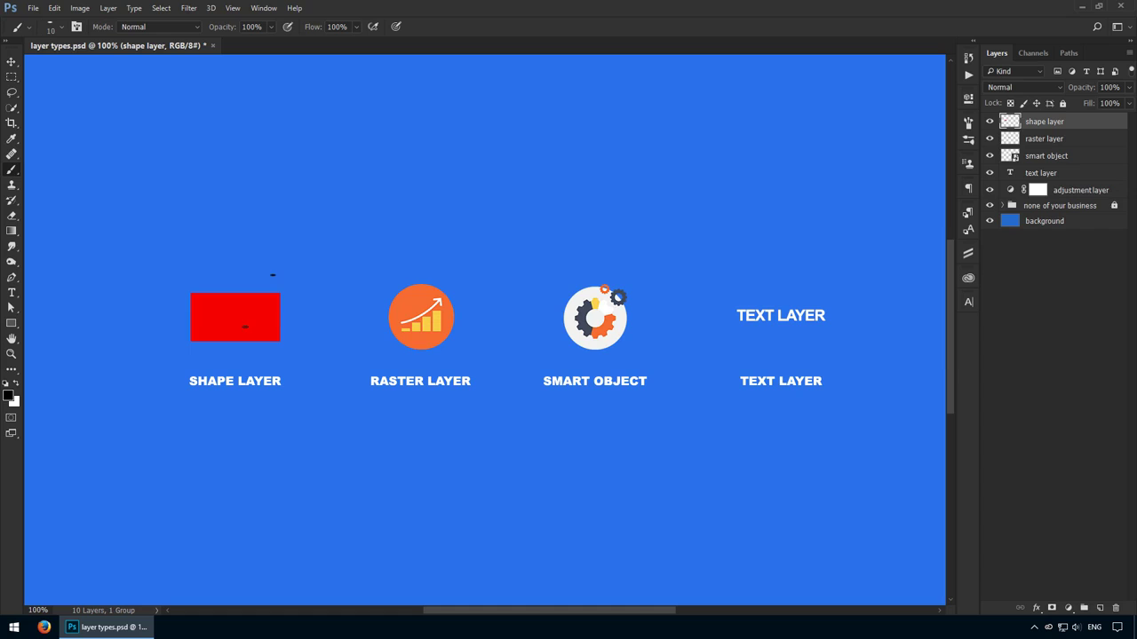
{"action": "mouse_move", "coordinate": [272, 275]}
{"action": "left_mouse_down"}
{"action": "mouse_move", "coordinate": [310, 267]}
{"action": "mouse_move", "coordinate": [293, 321]}
{"action": "mouse_move", "coordinate": [346, 286]}
{"action": "left_mouse_up"}
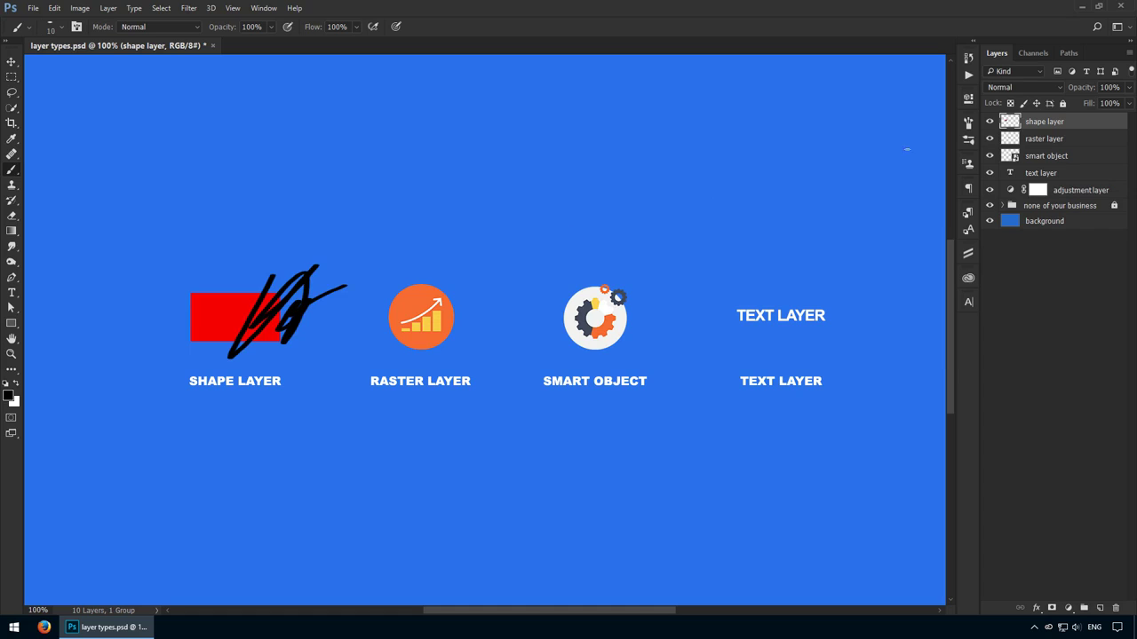
Scale the painted shape layer up to about 675% and zoom in on the rectangle's edge
{"action": "key", "text": "ctrl+t"}
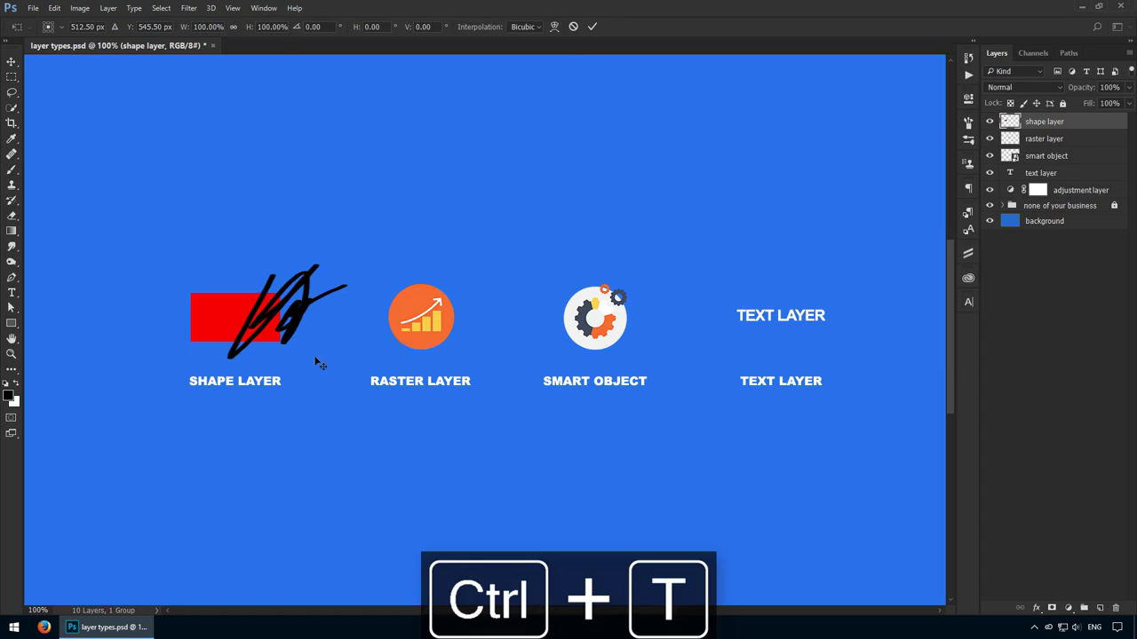
{"action": "left_click_drag", "start_coordinate": [350, 357], "coordinate": [899, 475]}
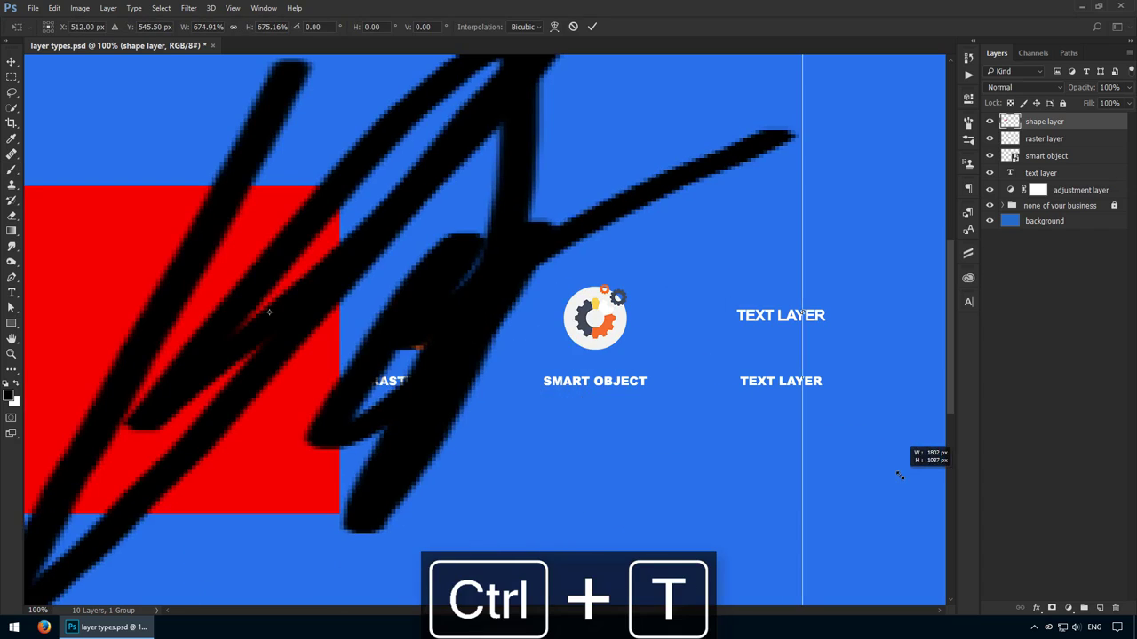
{"action": "key", "text": "Return"}
{"action": "key", "text": "b"}
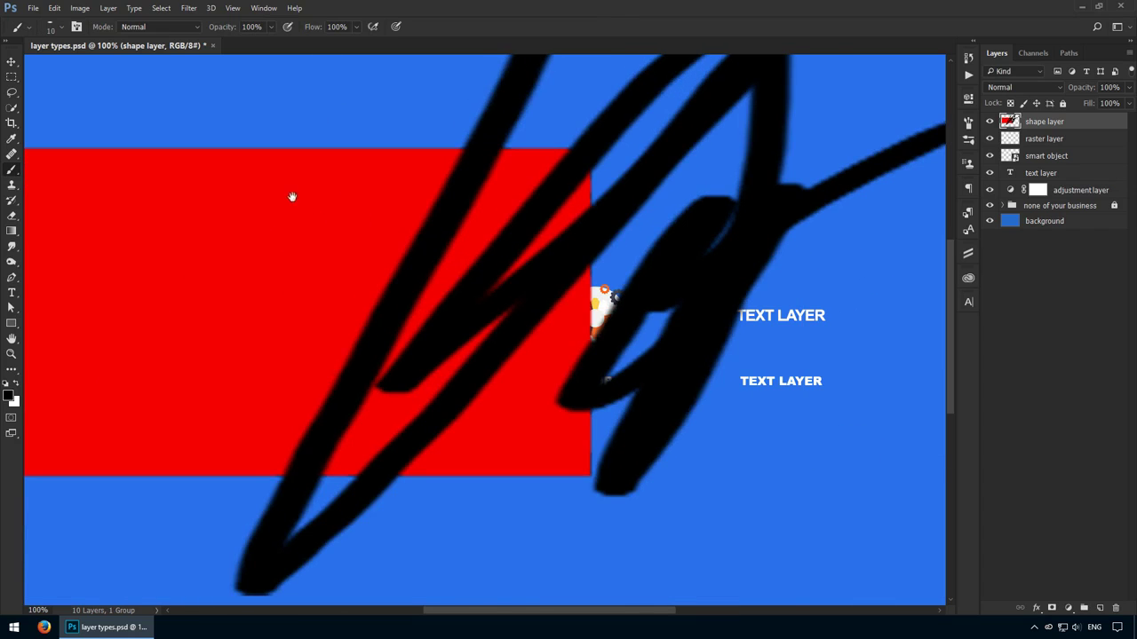
{"action": "left_click_drag", "start_coordinate": [292, 196], "coordinate": [509, 225]}
{"action": "key", "text": "v"}
{"action": "scroll", "coordinate": [208, 170], "scroll_direction": "up", "scroll_amount": 5}
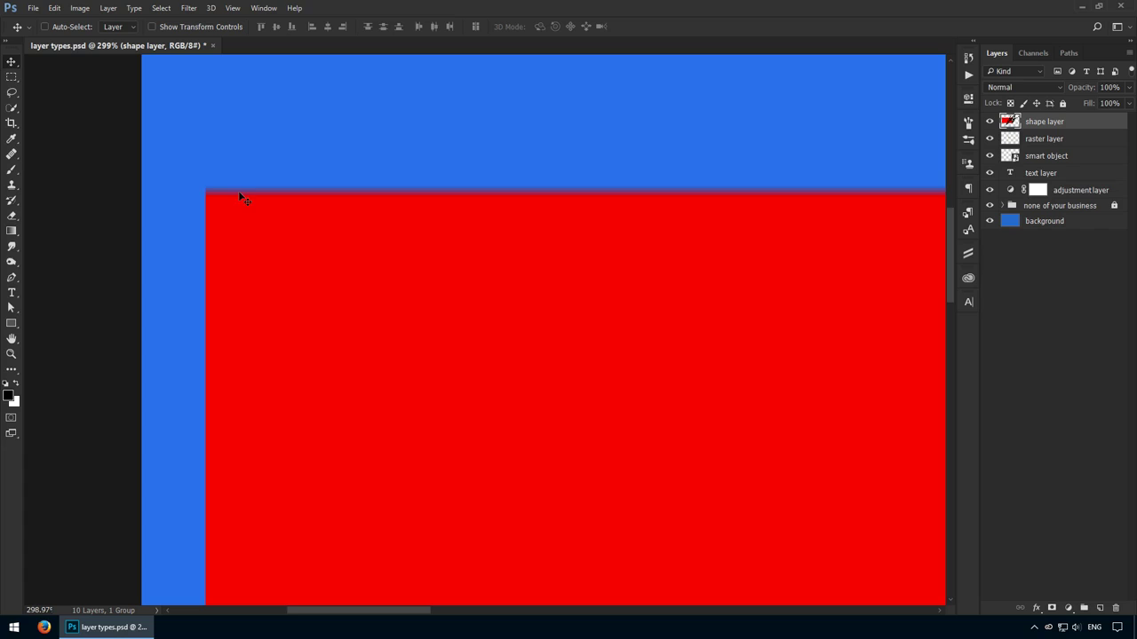
{"action": "scroll", "coordinate": [296, 213], "scroll_direction": "down", "scroll_amount": 5}
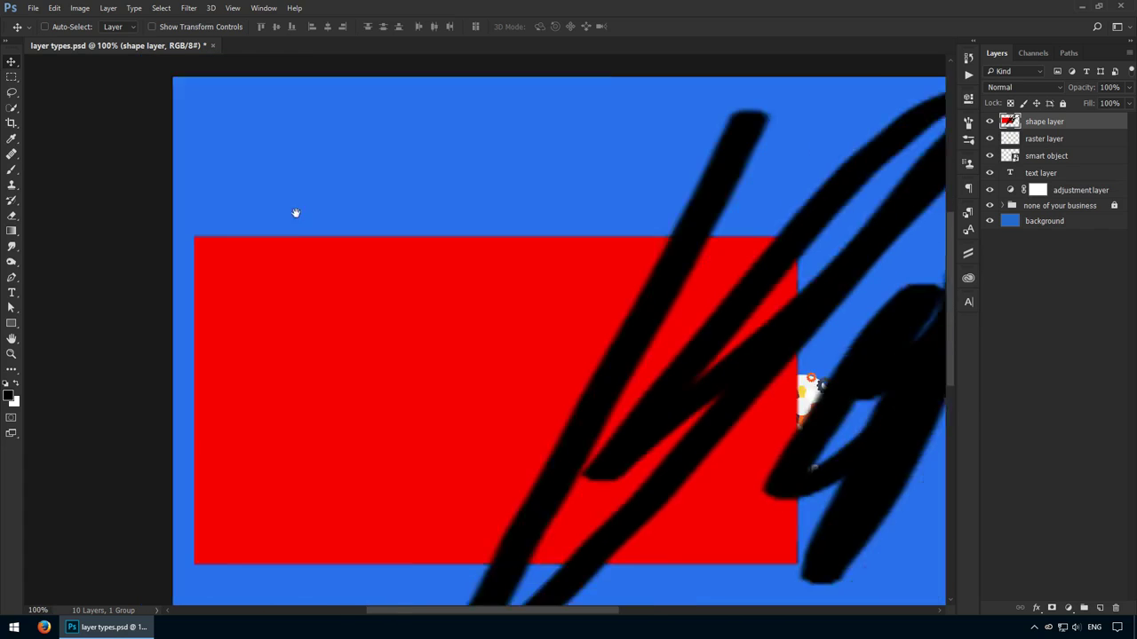
Undo the black scribble and re-centre the view on the layer examples
{"action": "key", "text": "ctrl+z"}
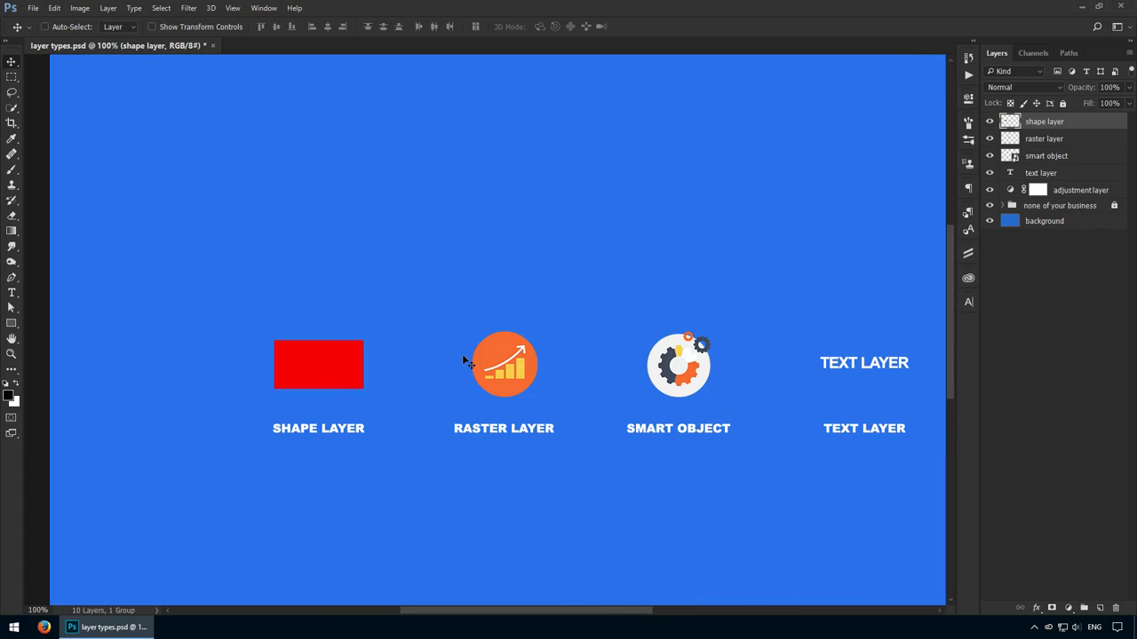
{"action": "left_click_drag", "start_coordinate": [447, 347], "coordinate": [428, 302]}
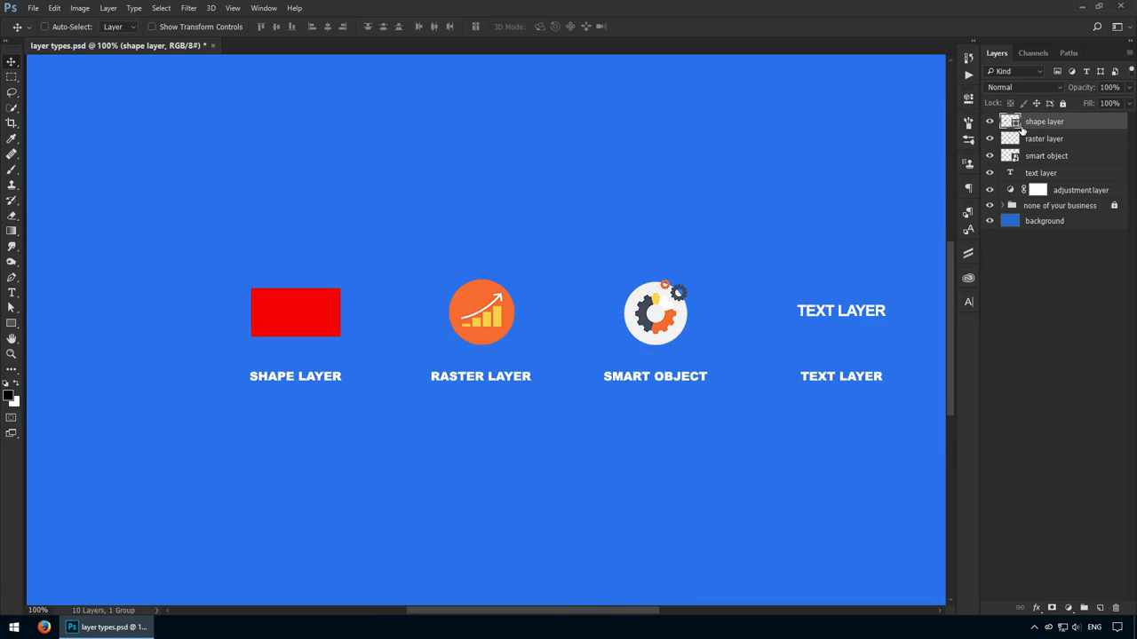
{"action": "left_click_drag", "start_coordinate": [496, 233], "coordinate": [380, 221]}
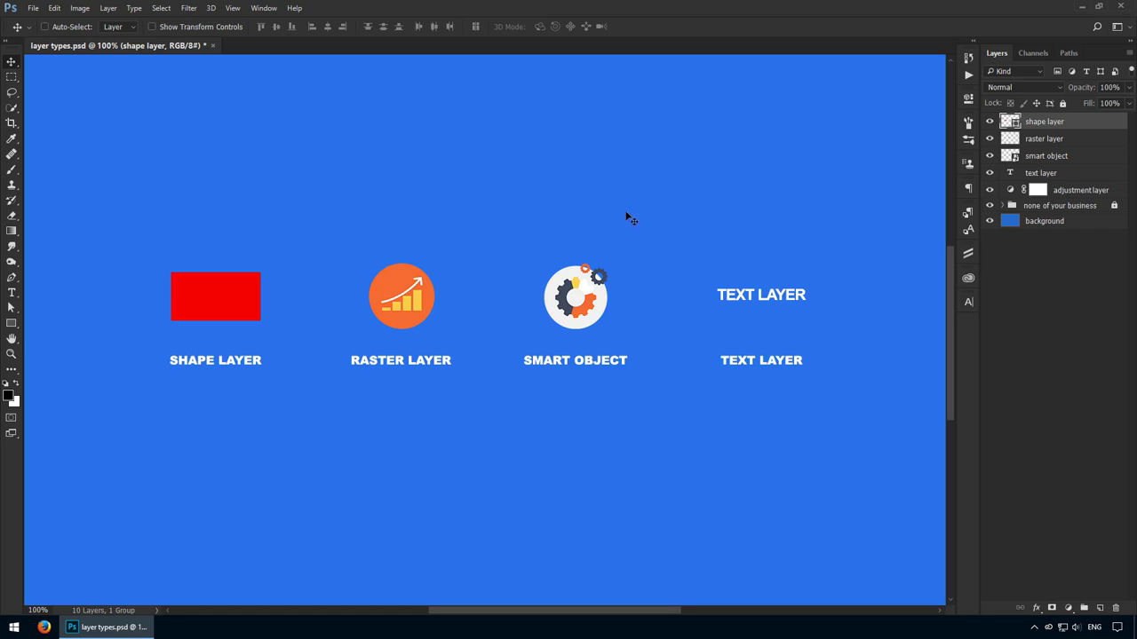
Rasterize the shape layer from its Layers panel context menu into a pixel layer
{"action": "right_click", "coordinate": [1083, 126]}
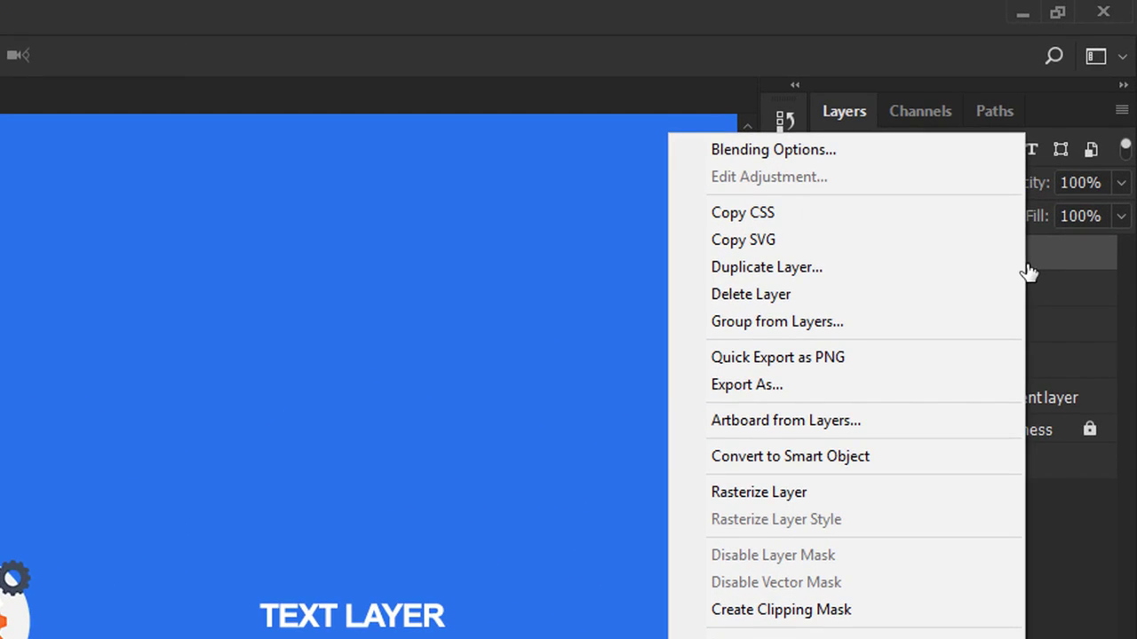
{"action": "left_click", "coordinate": [839, 491]}
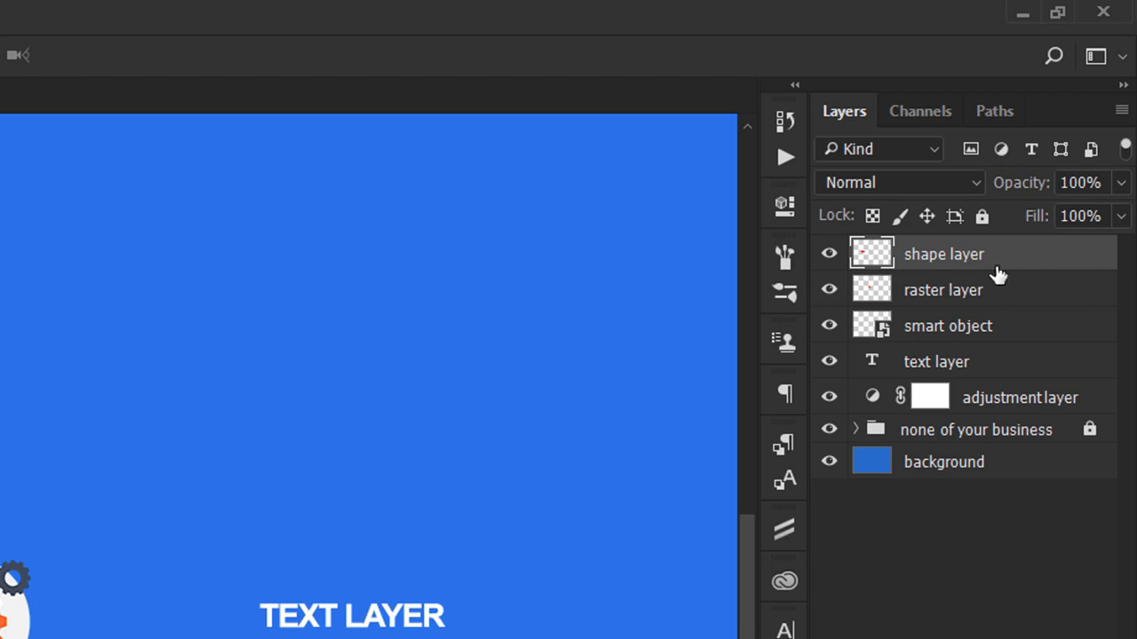
{"action": "left_click", "coordinate": [981, 295]}
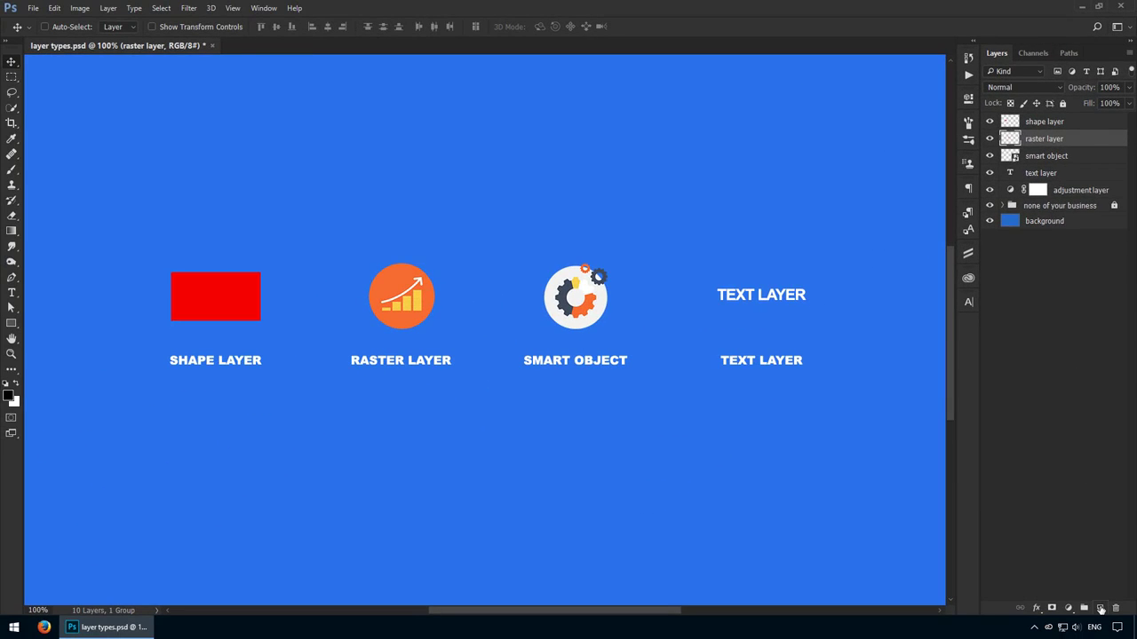
{"action": "left_click", "coordinate": [1100, 608]}
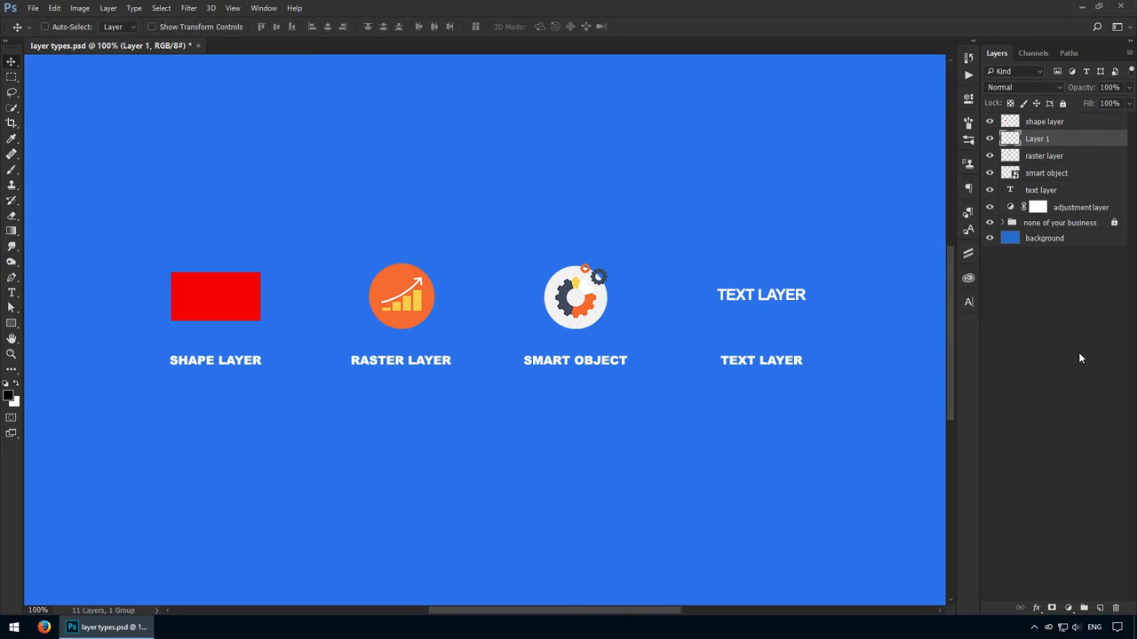
{"action": "key", "text": "Delete"}
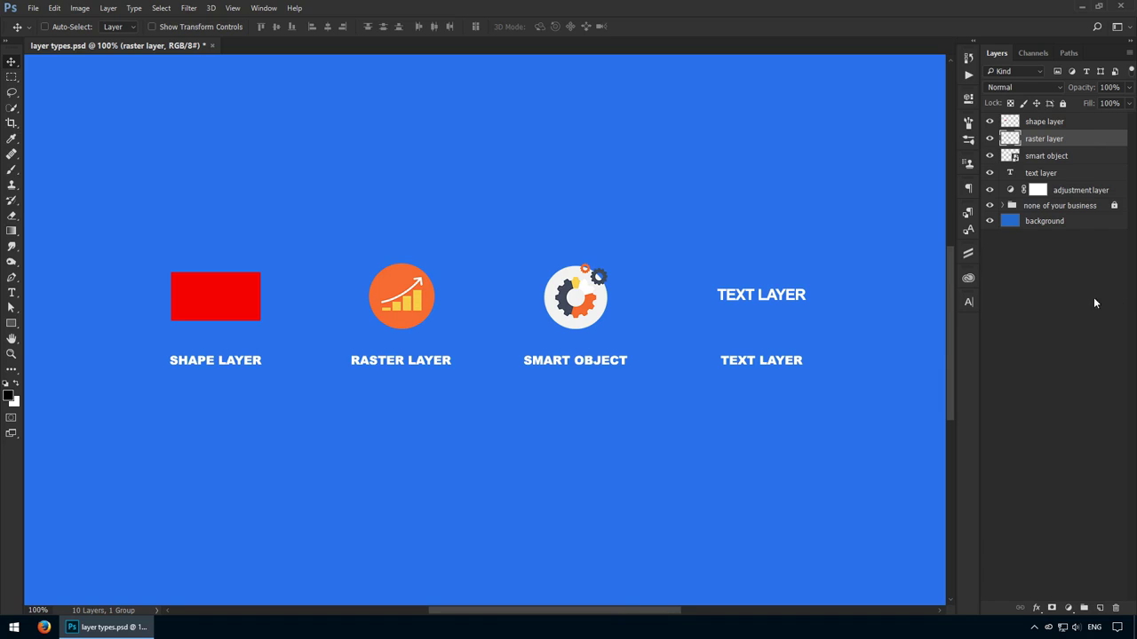
{"action": "key", "text": "ctrl+BackSpace"}
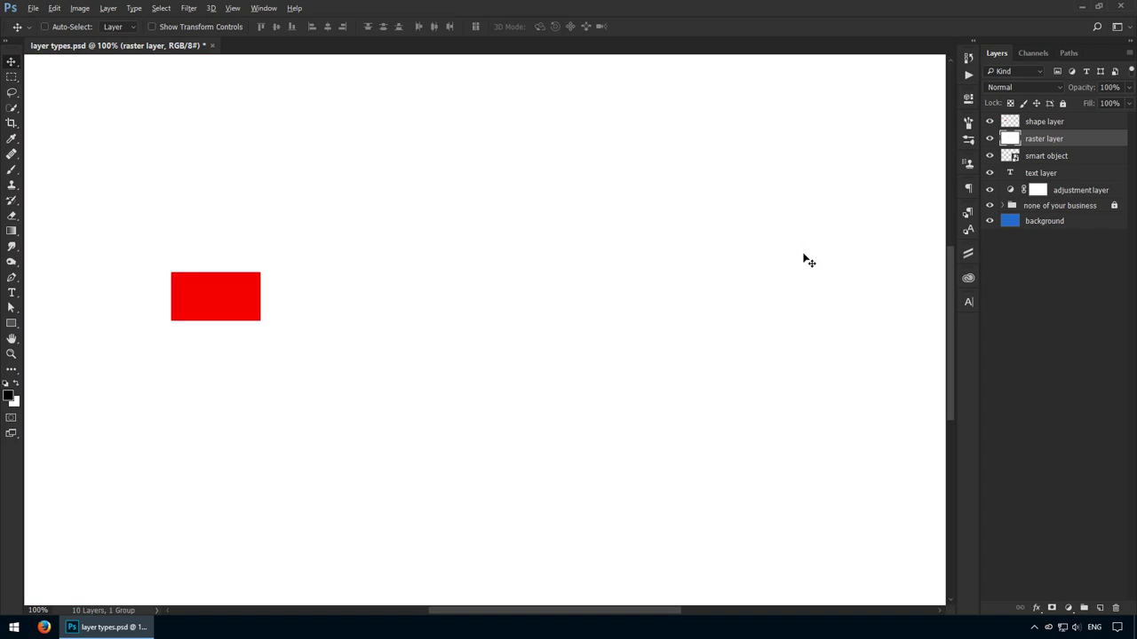
{"action": "key", "text": "alt+BackSpace"}
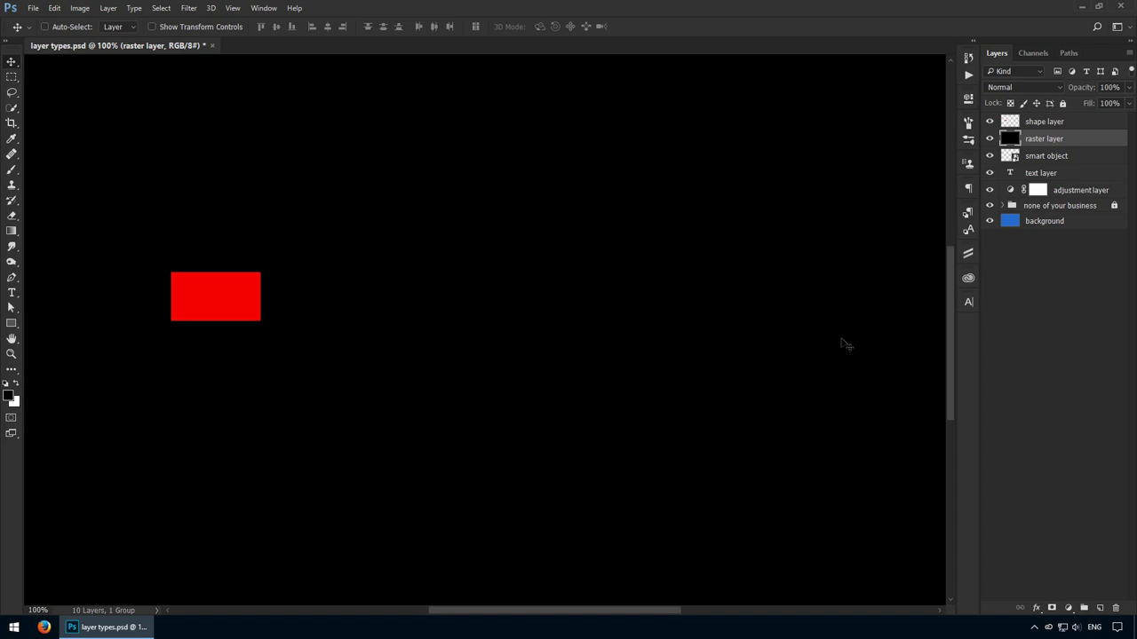
{"action": "key", "text": "ctrl+z"}
{"action": "key", "text": "ctrl+z"}
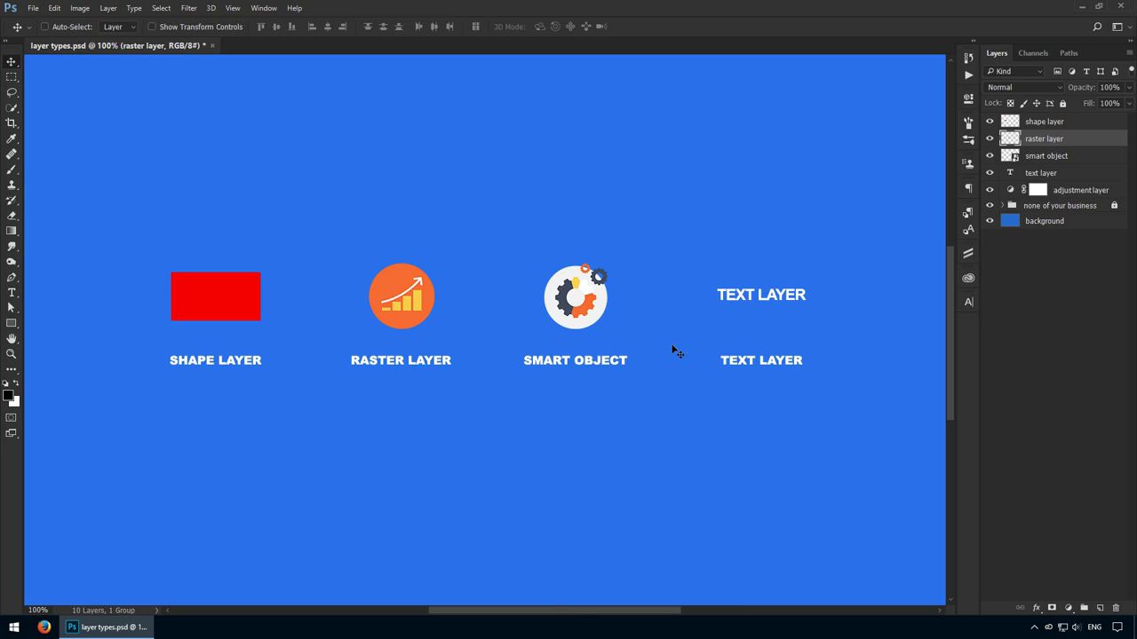
{"action": "key", "text": "b"}
{"action": "mouse_move", "coordinate": [422, 231]}
{"action": "left_mouse_down"}
{"action": "mouse_move", "coordinate": [370, 360]}
{"action": "mouse_move", "coordinate": [422, 234]}
{"action": "left_mouse_up"}
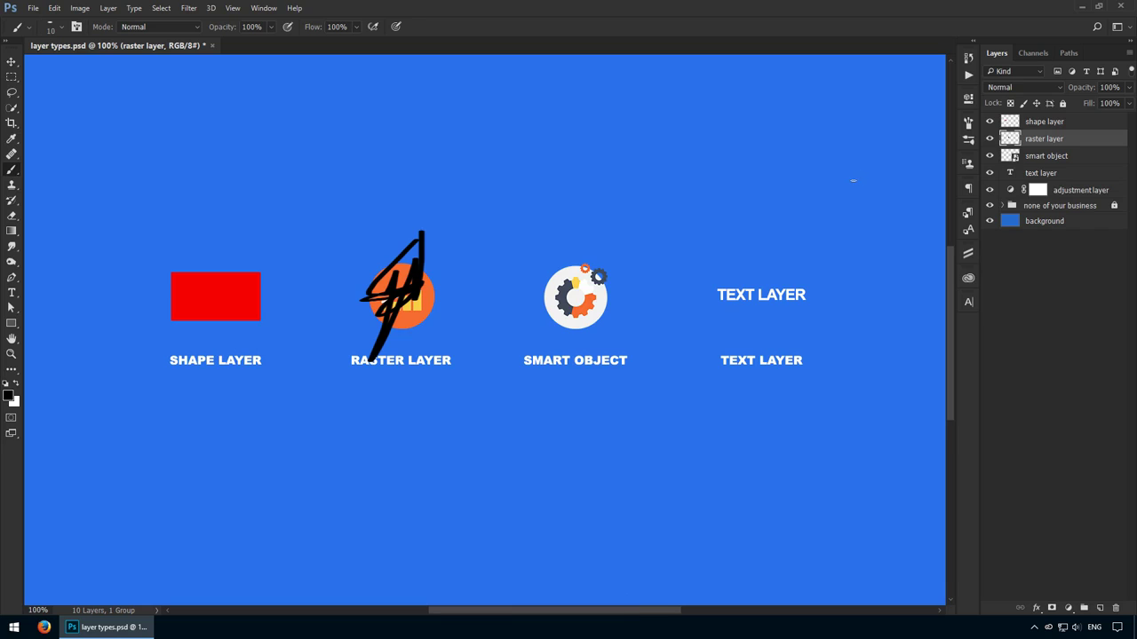
{"action": "key", "text": "ctrl+z"}
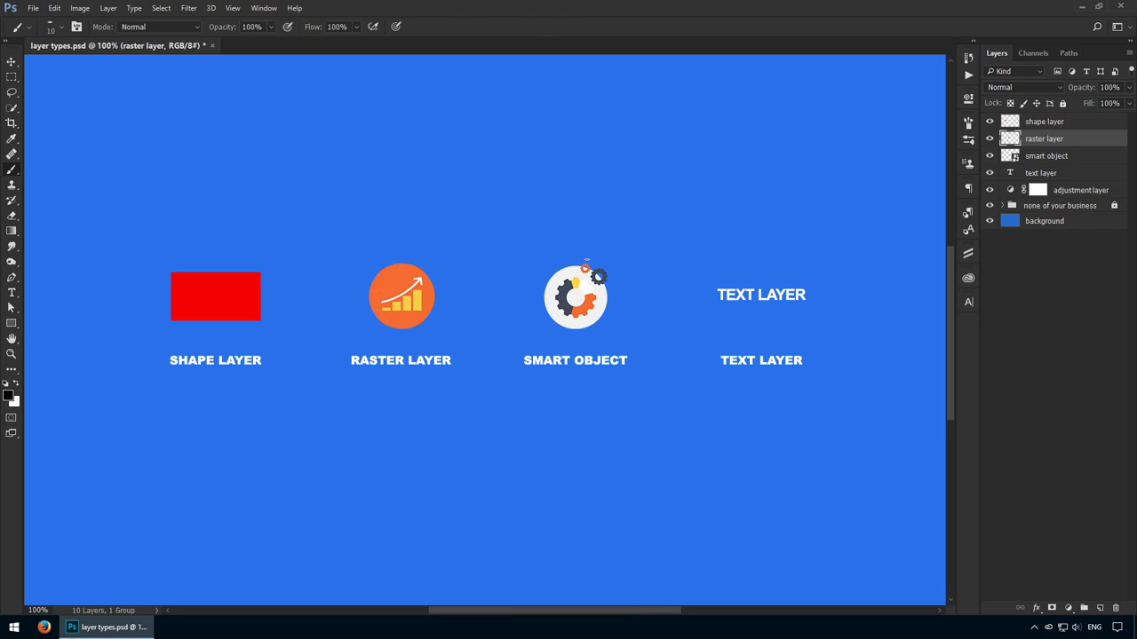
{"action": "key", "text": "v"}
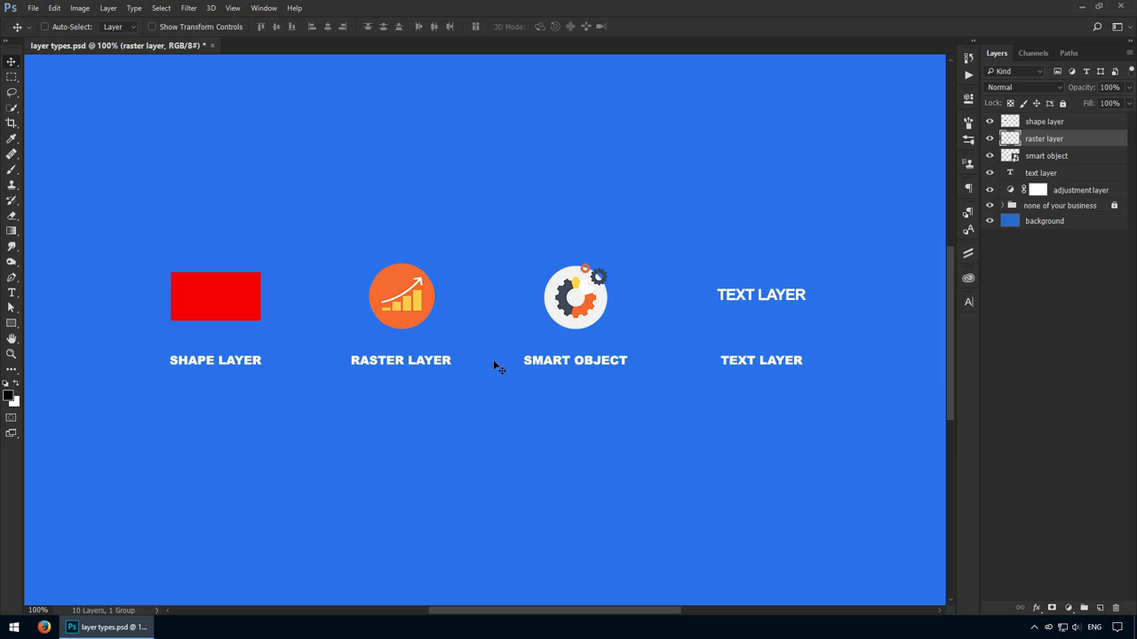
{"action": "key", "text": "ctrl+t"}
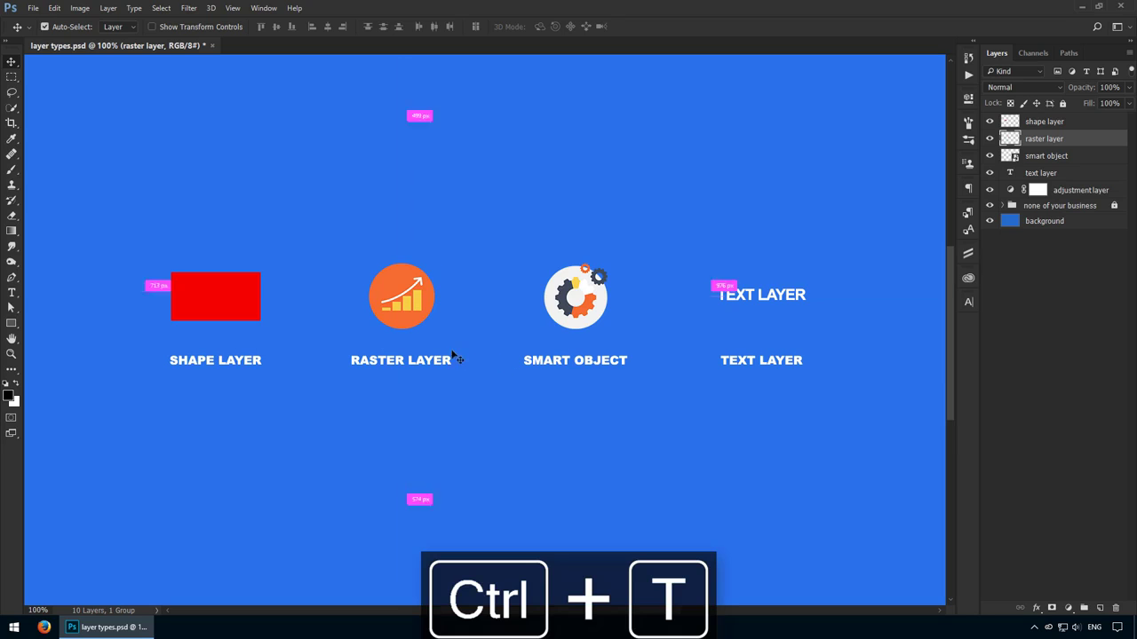
{"action": "left_click_drag", "start_coordinate": [433, 330], "coordinate": [545, 403]}
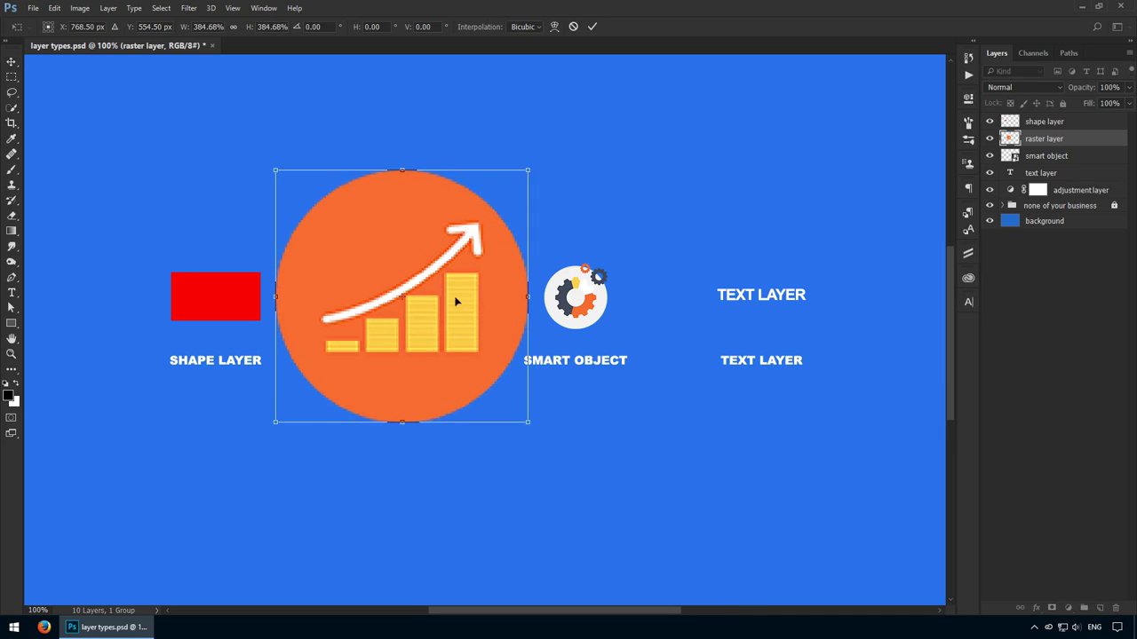
{"action": "key", "text": "Return"}
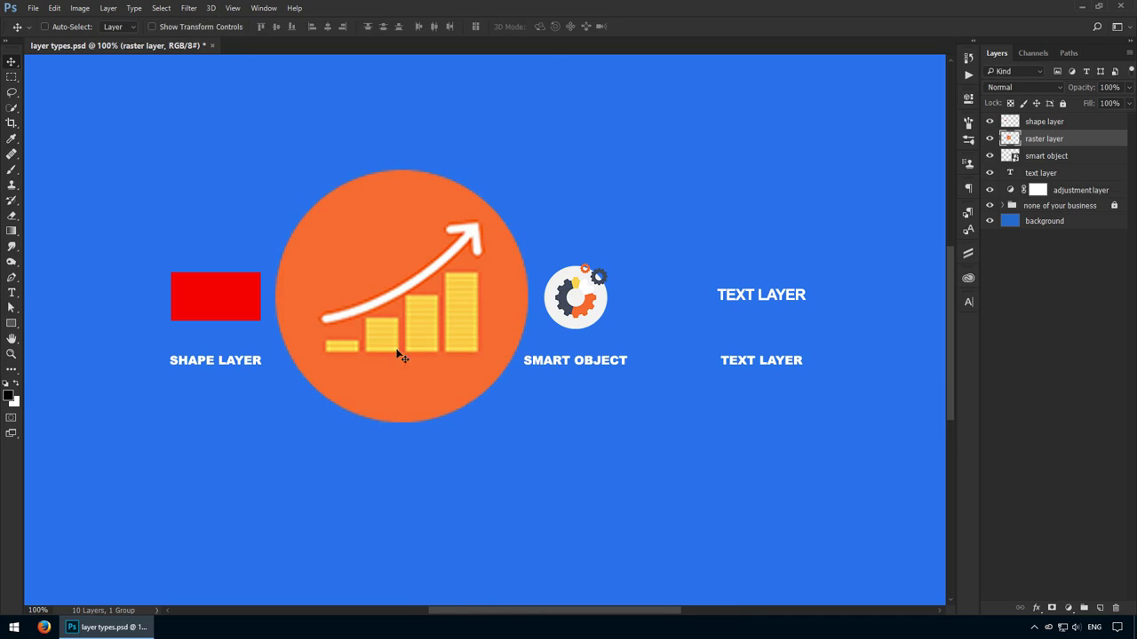
{"action": "key", "text": "ctrl+z"}
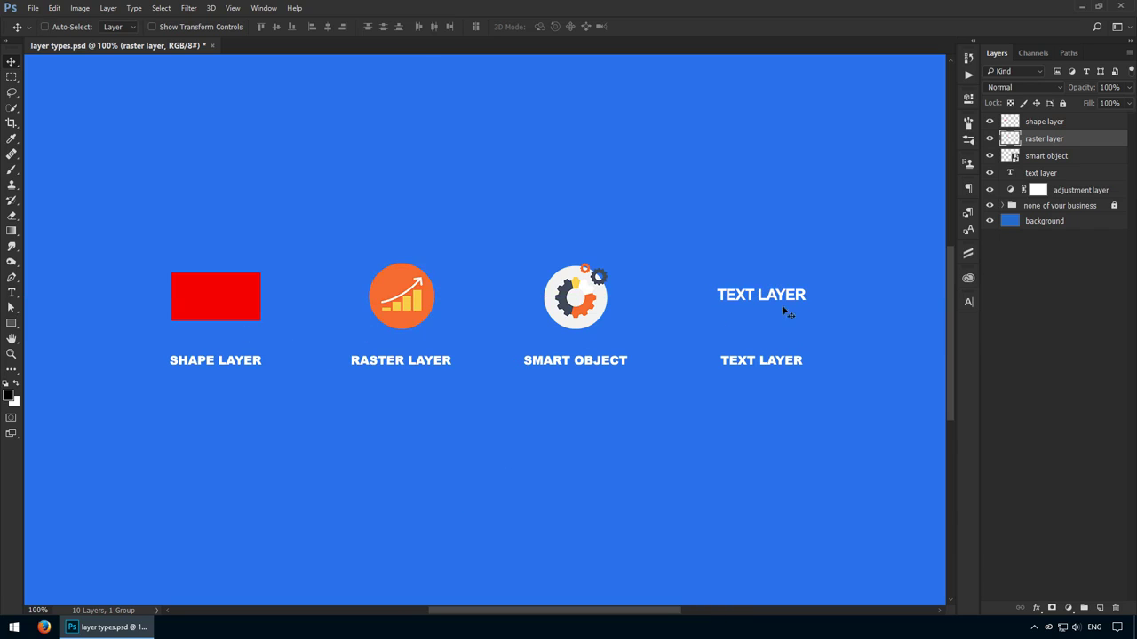
{"action": "left_click", "coordinate": [591, 308], "text": "ctrl"}
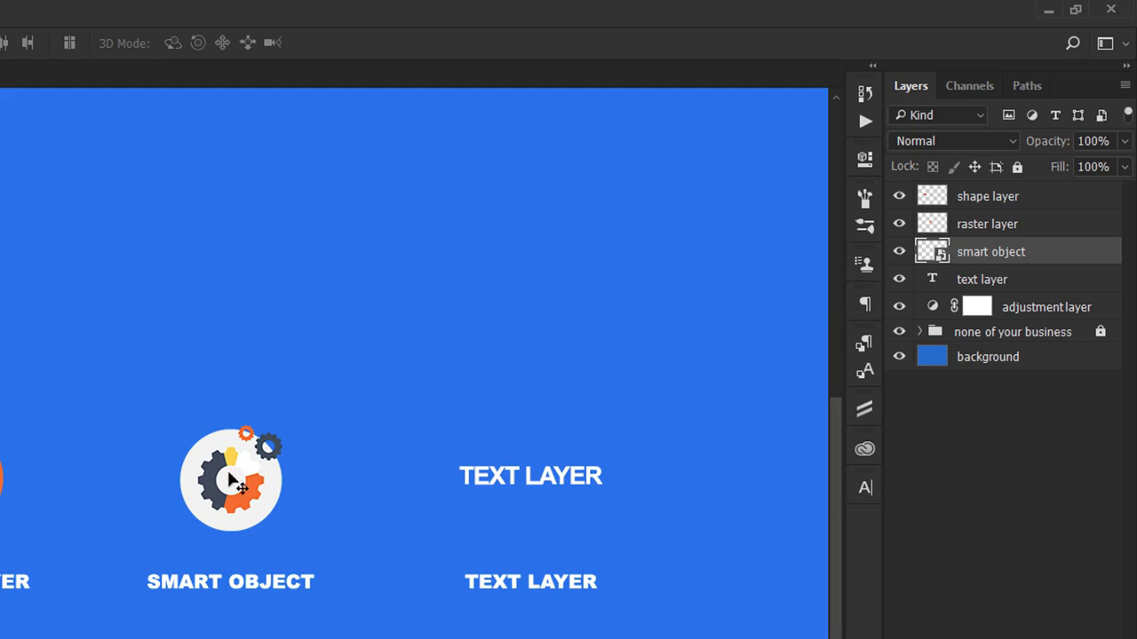
{"action": "left_click", "coordinate": [120, 449], "text": "ctrl"}
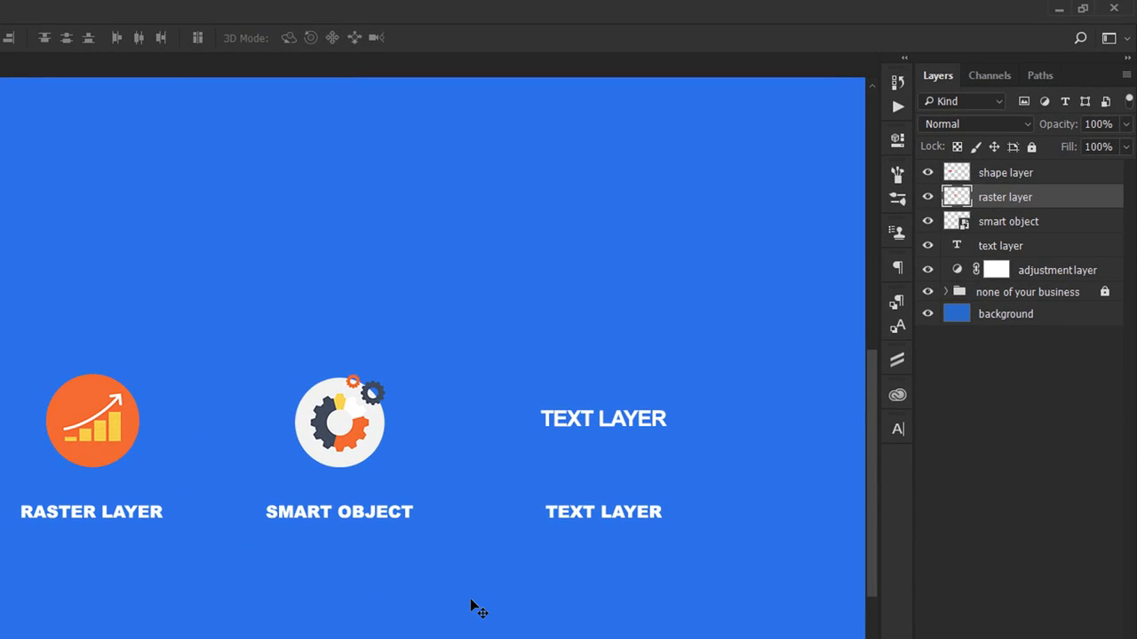
{"action": "left_click", "coordinate": [342, 419], "text": "ctrl"}
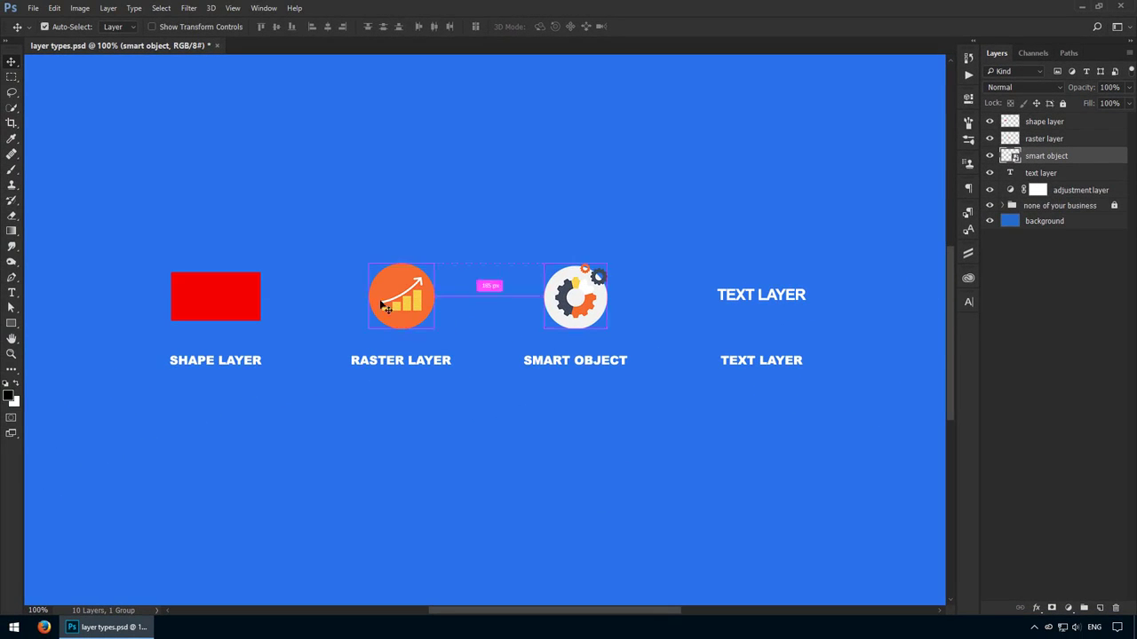
Show the transform width and height in pixels and shrink the orange icon from 111 to 56 px
{"action": "left_click", "coordinate": [406, 317], "text": "ctrl"}
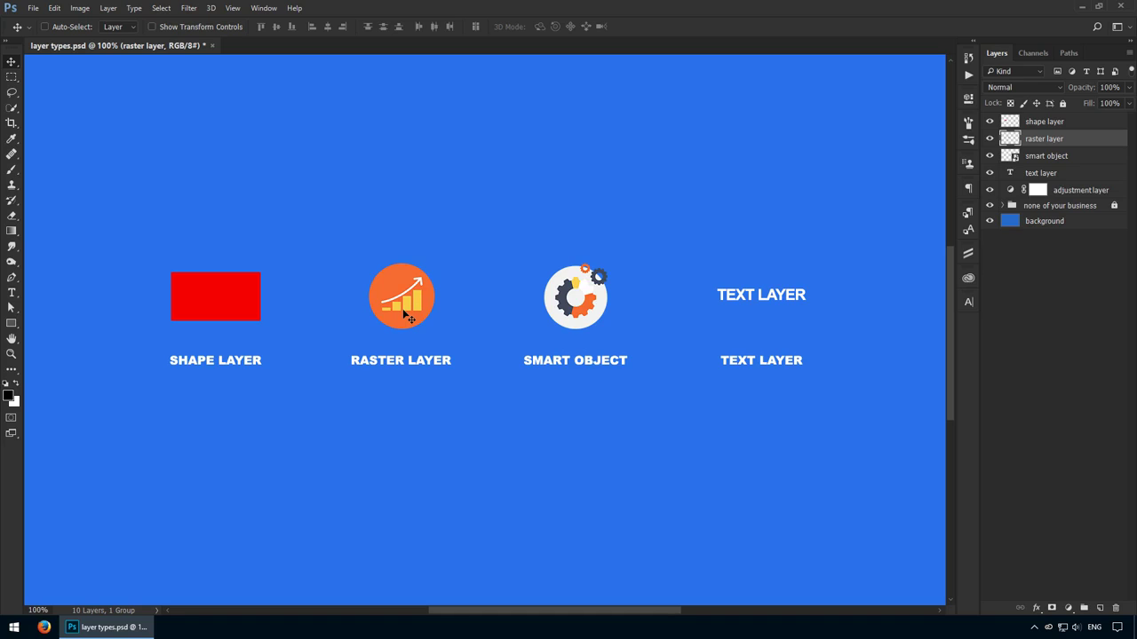
{"action": "key", "text": "ctrl+t"}
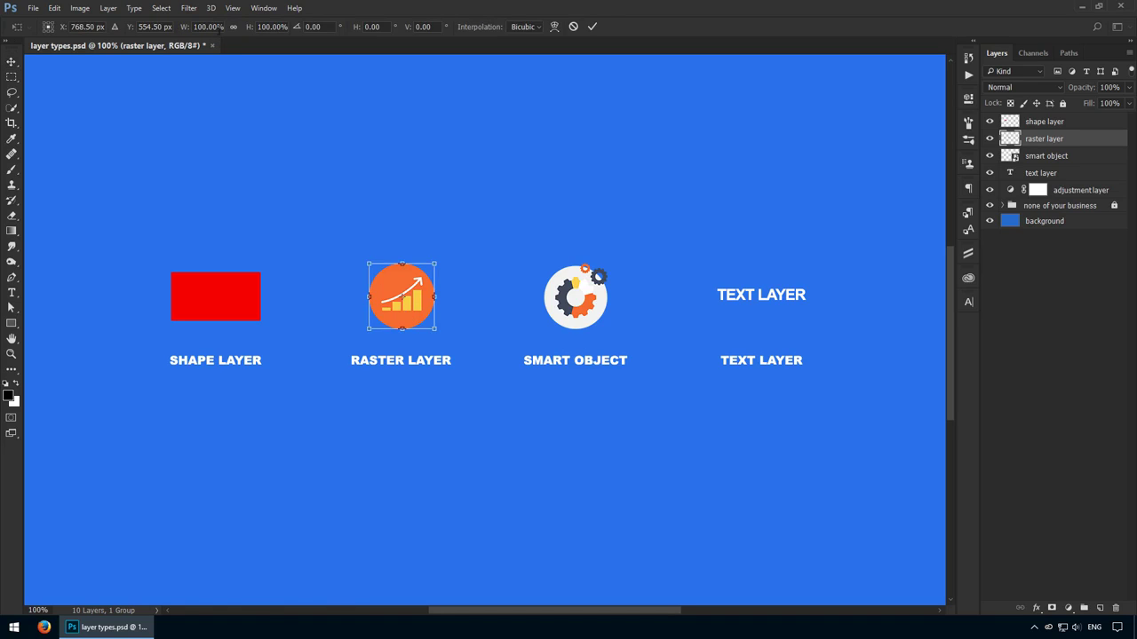
{"action": "right_click", "coordinate": [217, 27]}
{"action": "left_click", "coordinate": [238, 38]}
{"action": "right_click", "coordinate": [264, 26]}
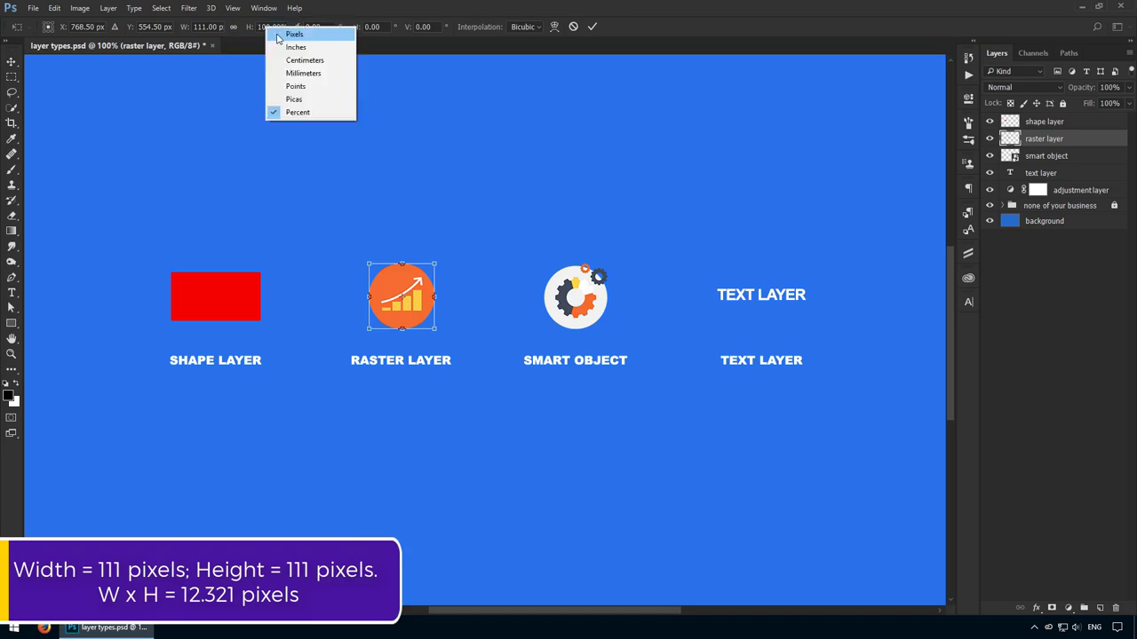
{"action": "left_click", "coordinate": [284, 38]}
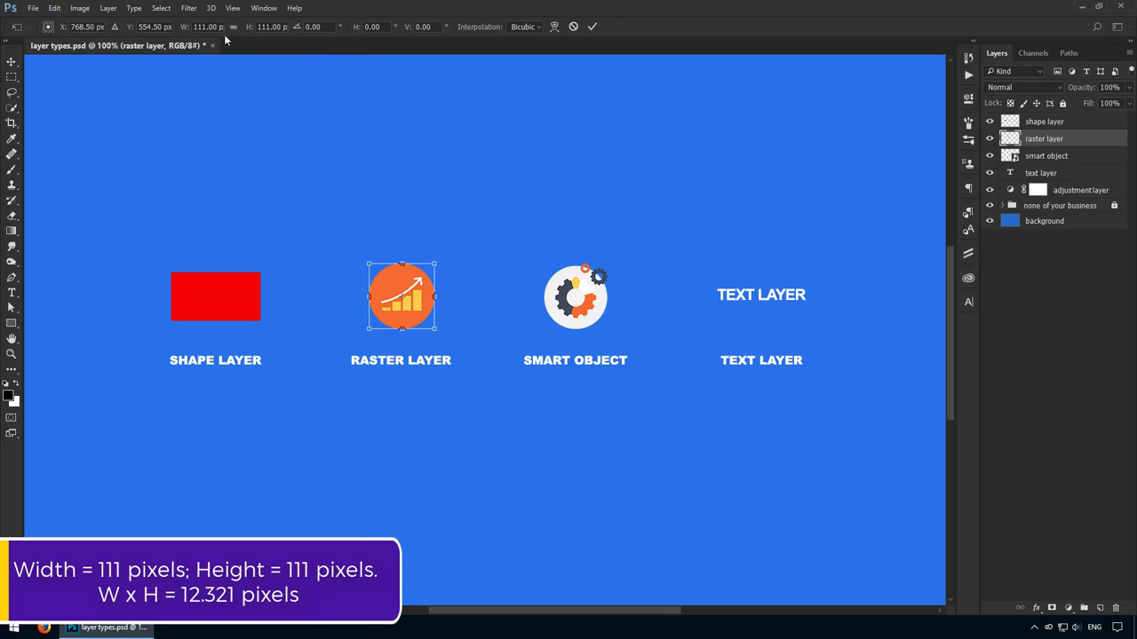
{"action": "left_click_drag", "start_coordinate": [435, 264], "coordinate": [417, 280]}
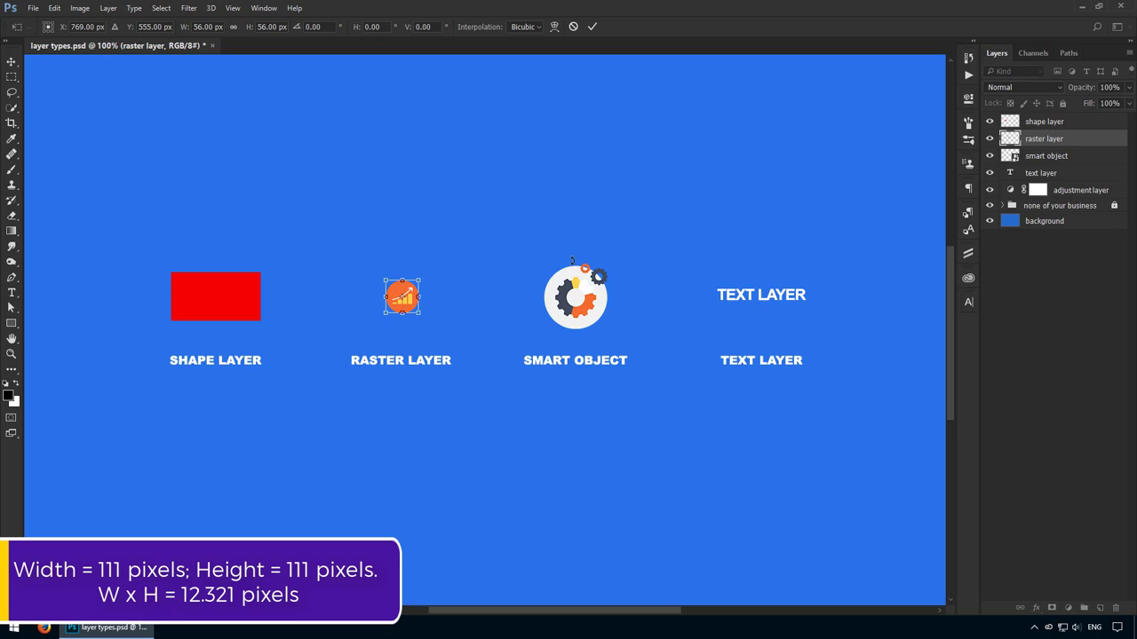
{"action": "key", "text": "Return"}
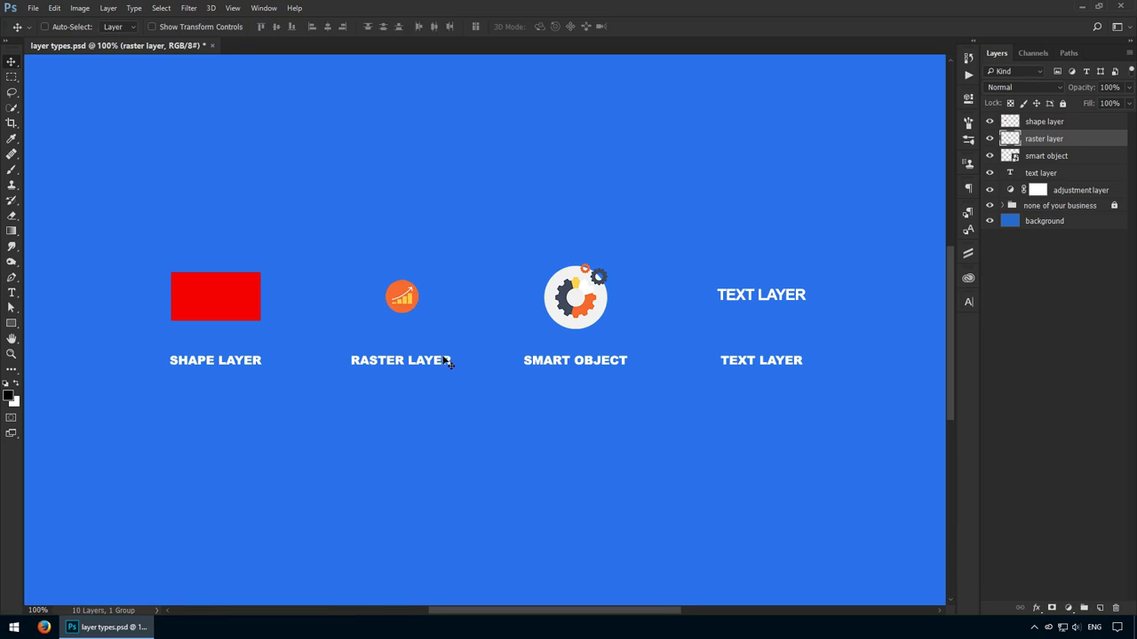
Enlarge the raster icon from 56 to 116 px, zoom in to inspect its pixels, then return to 100%
{"action": "key", "text": "ctrl"}
{"action": "key", "text": "ctrl+t"}
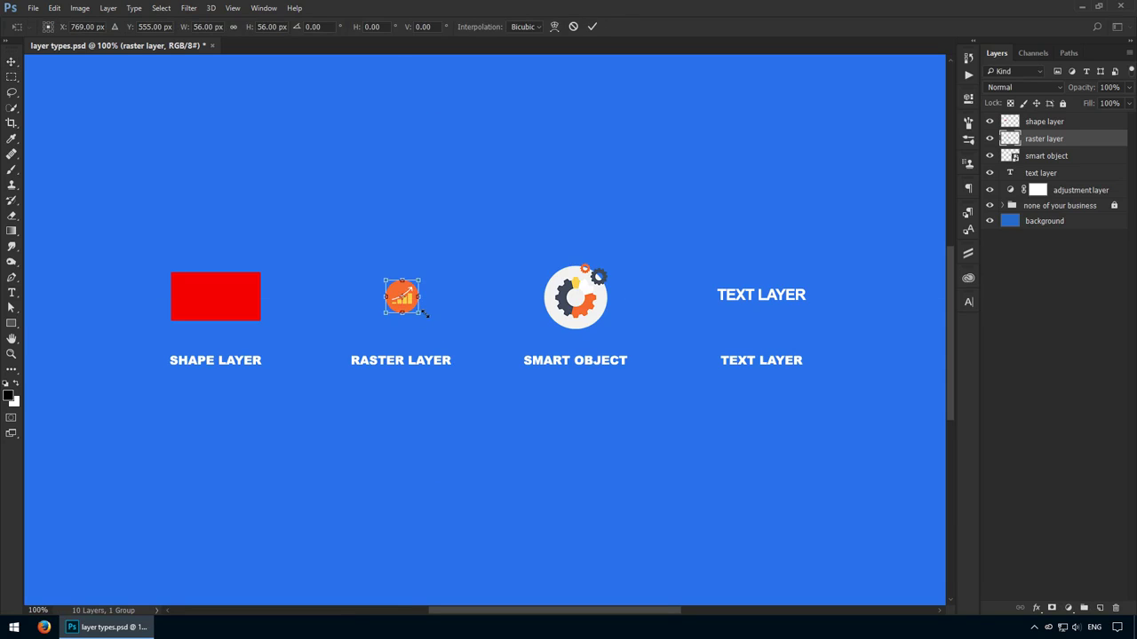
{"action": "left_click_drag", "start_coordinate": [425, 312], "coordinate": [447, 326]}
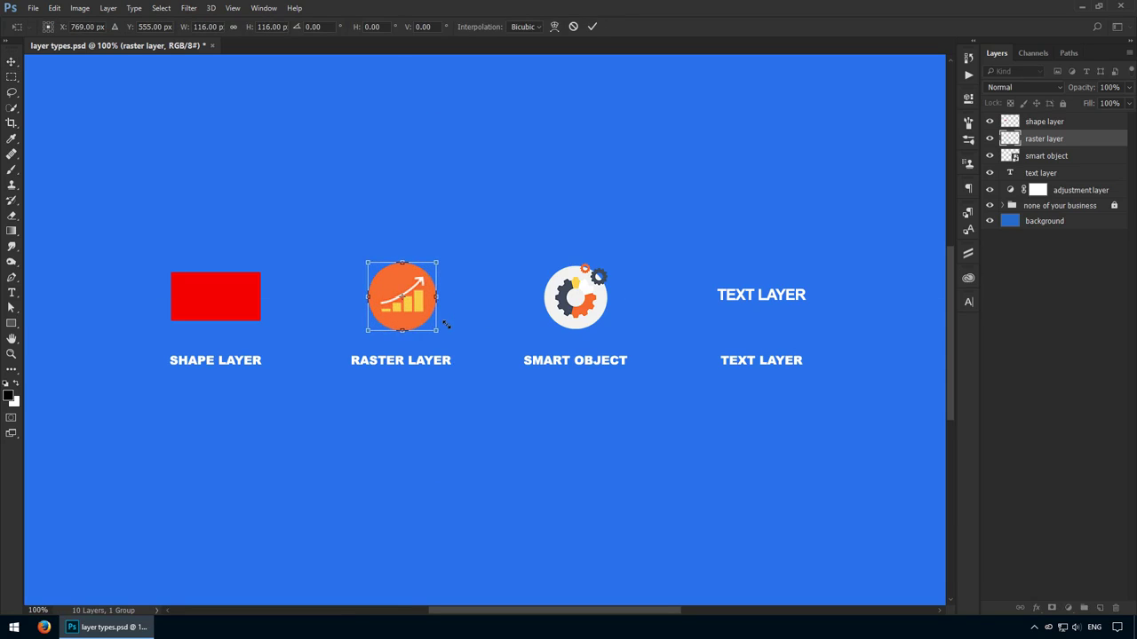
{"action": "key", "text": "Return"}
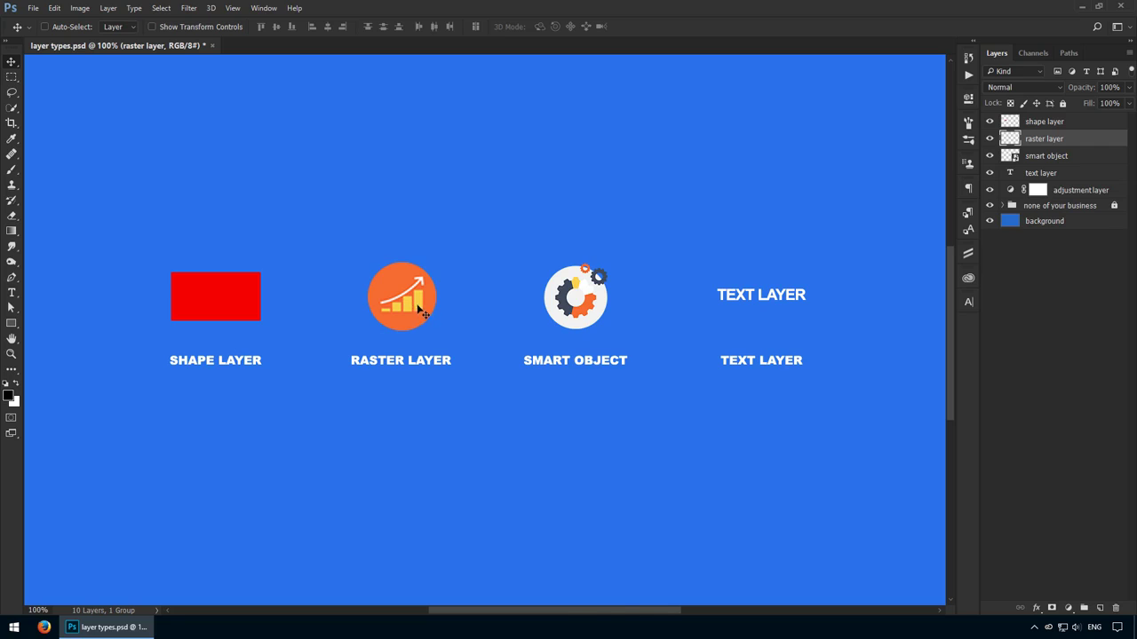
{"action": "key", "text": "z"}
{"action": "left_click_drag", "start_coordinate": [423, 313], "coordinate": [397, 307]}
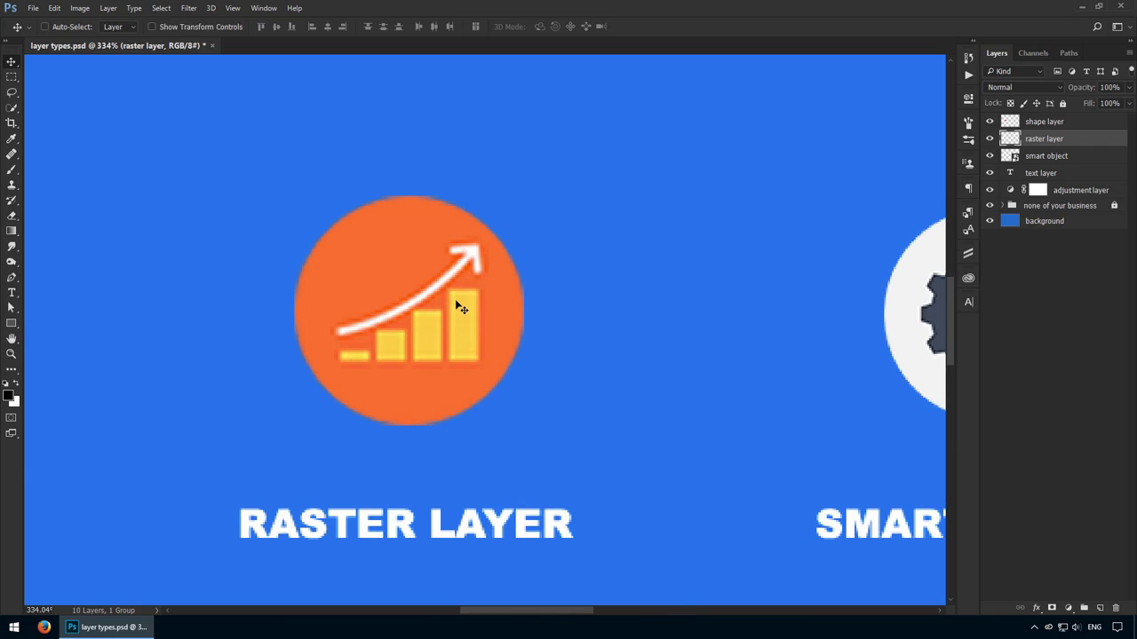
{"action": "key", "text": "ctrl+1"}
Shrink the gear smart object proportionally to 4.30% with width and height linked
{"action": "left_click", "coordinate": [660, 322], "text": "ctrl"}
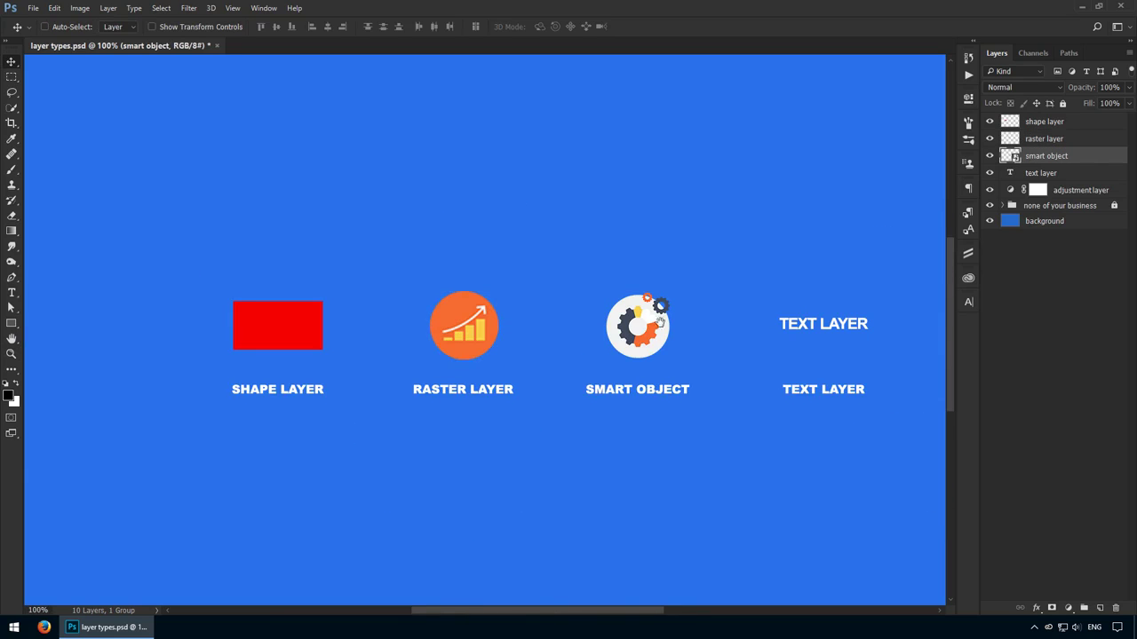
{"action": "left_click_drag", "start_coordinate": [659, 322], "coordinate": [533, 321]}
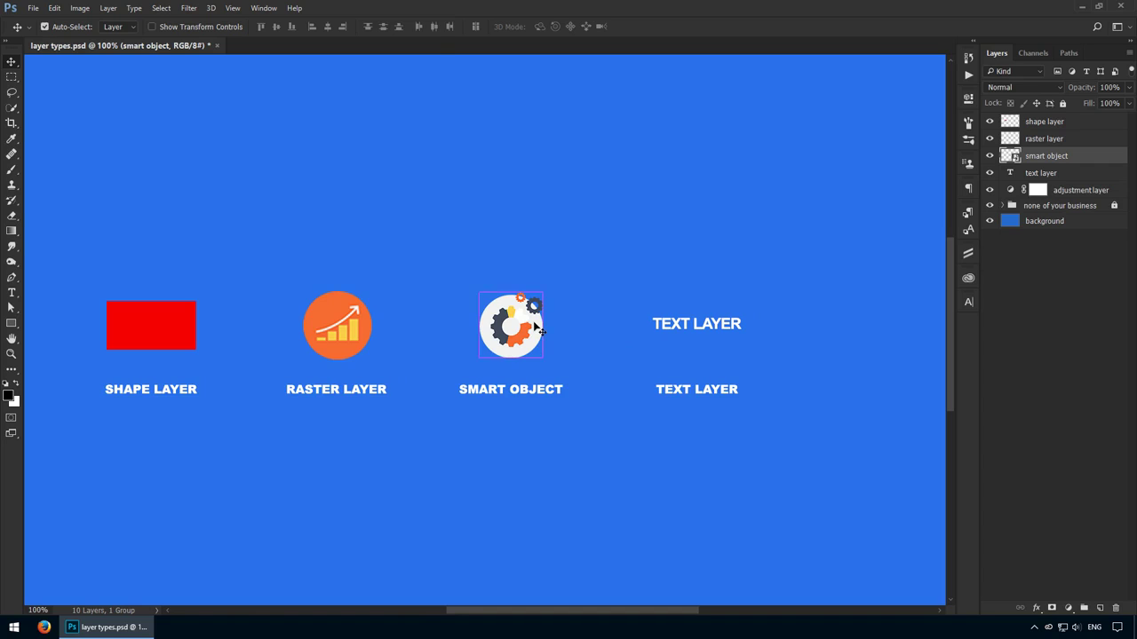
{"action": "key", "text": "ctrl+t"}
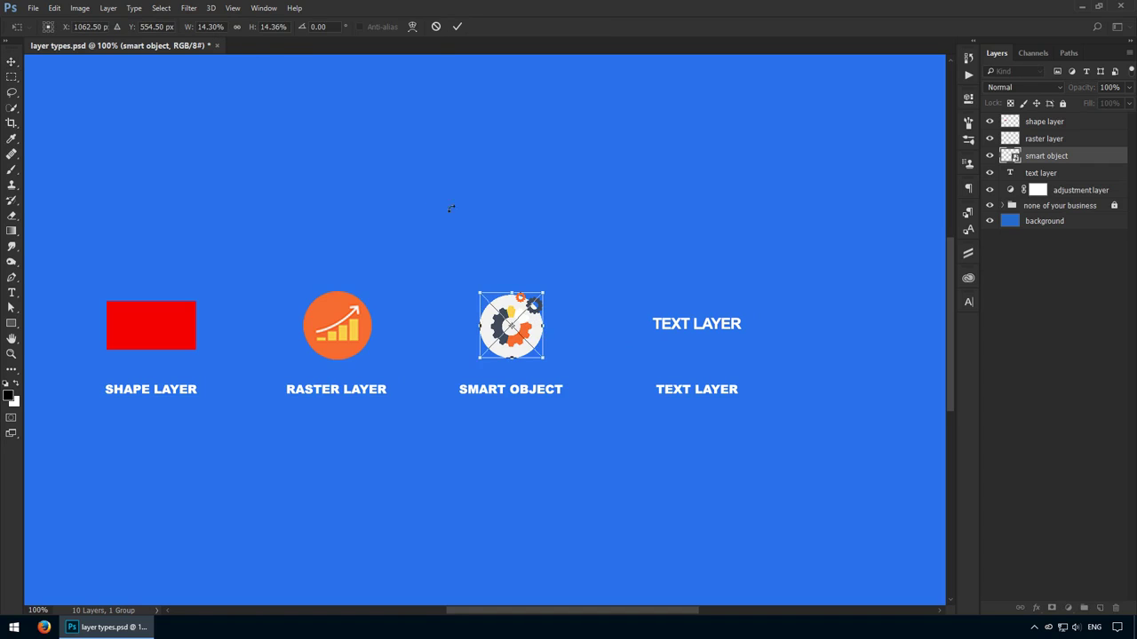
{"action": "left_click", "coordinate": [237, 27]}
{"action": "left_click_drag", "start_coordinate": [192, 32], "coordinate": [185, 33]}
{"action": "left_click", "coordinate": [457, 28]}
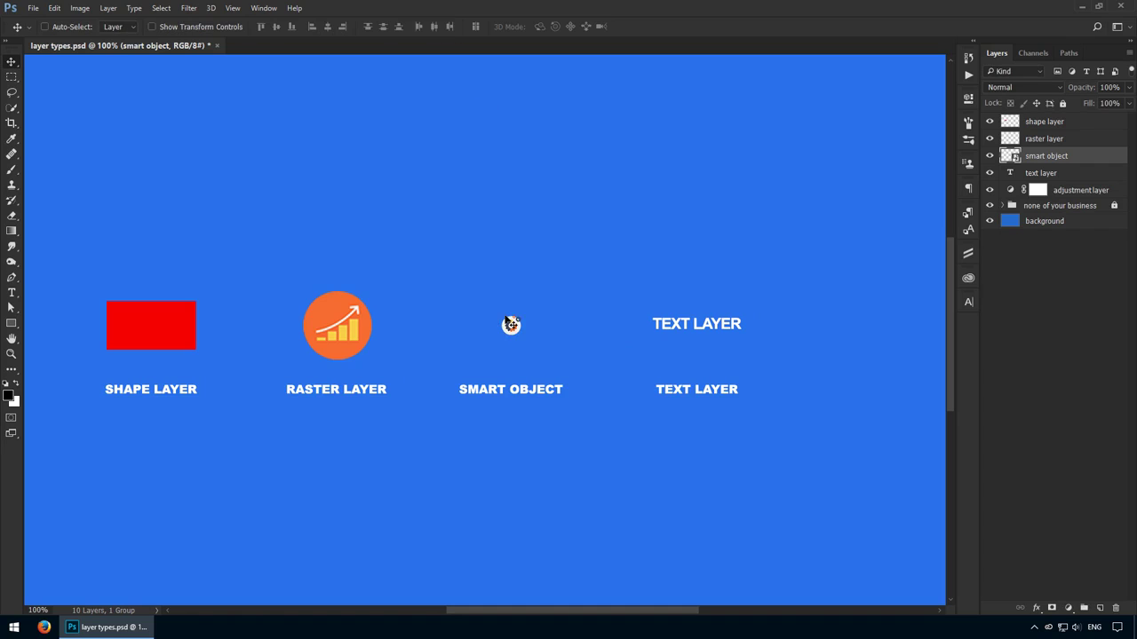
Scale the tiny gear back up to 17.30% and apply it
{"action": "key", "text": "ctrl+t"}
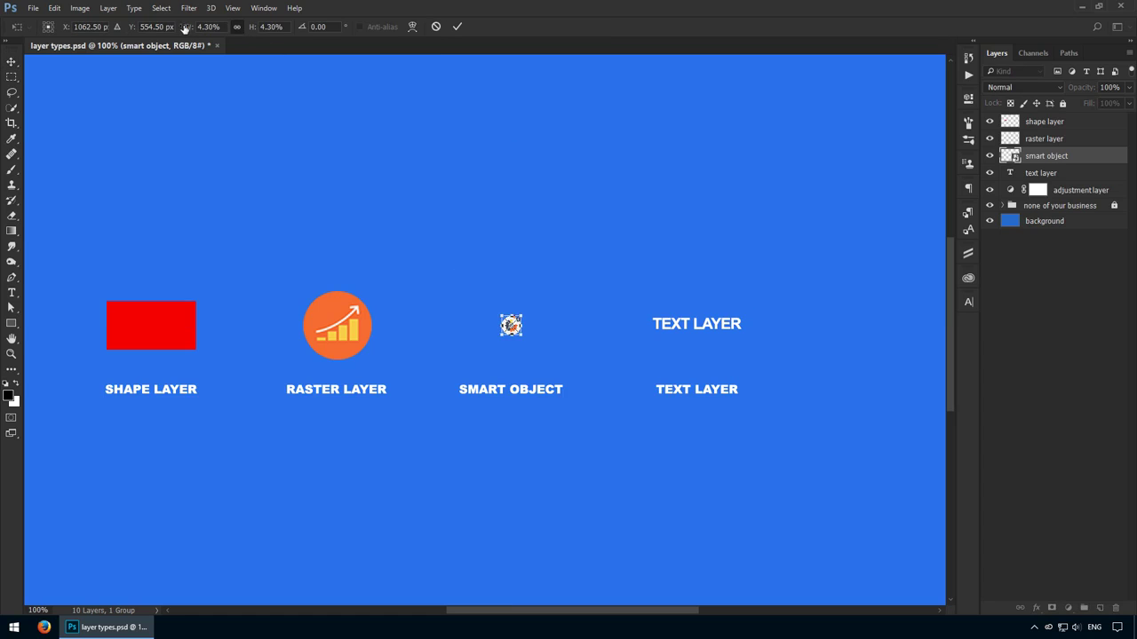
{"action": "left_click_drag", "start_coordinate": [184, 27], "coordinate": [195, 28]}
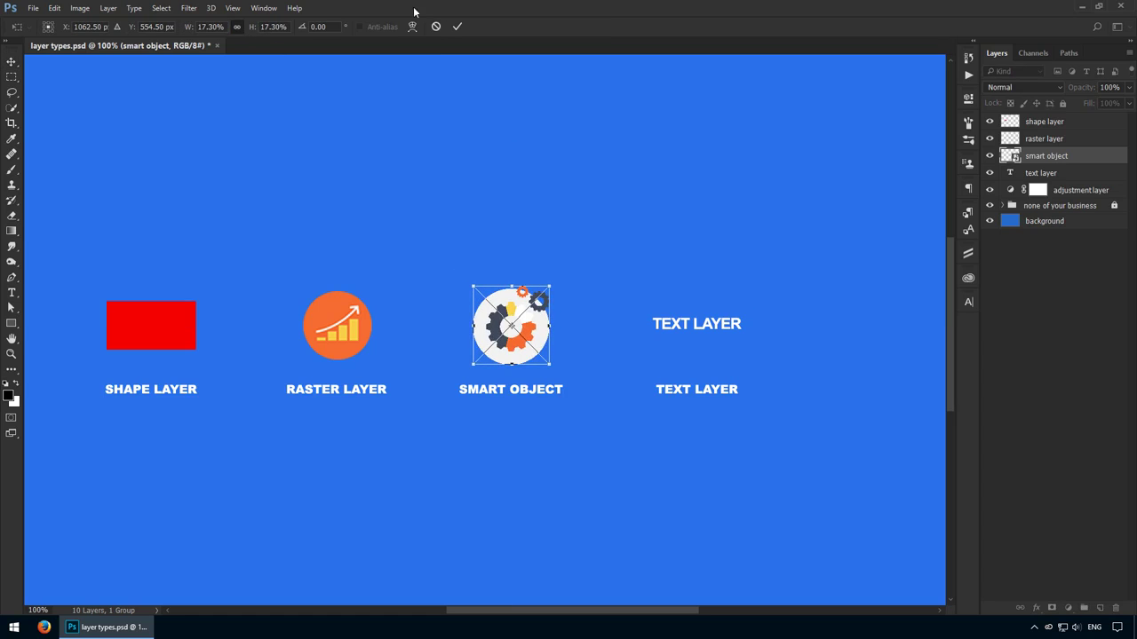
{"action": "left_click", "coordinate": [457, 27]}
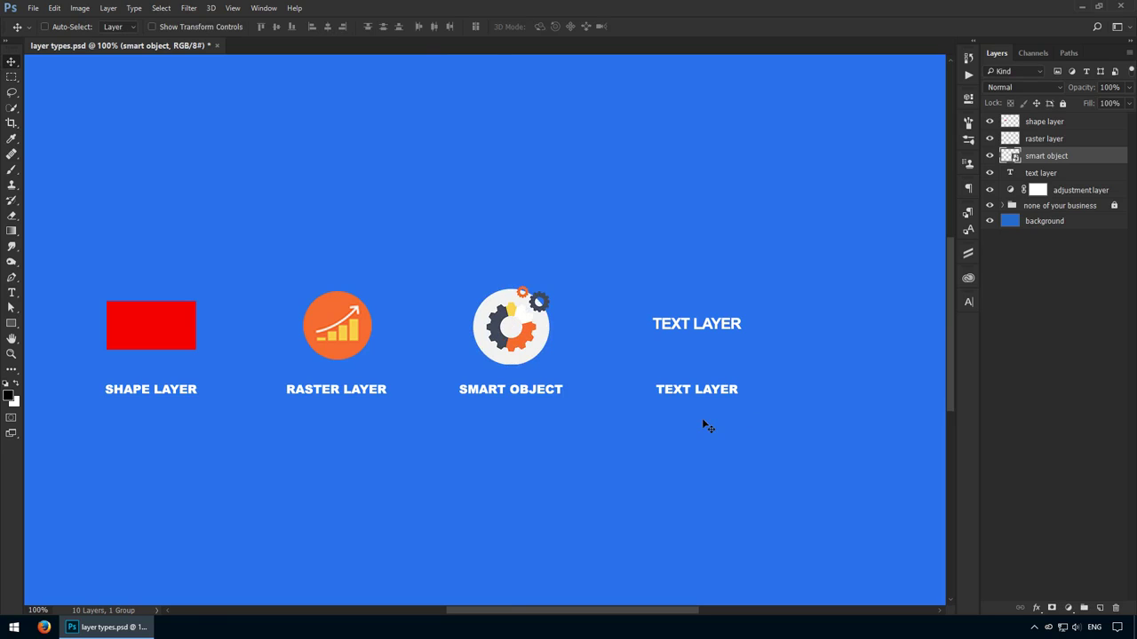
Convert the raster chart icon layer into a smart object and return the view to 100%
{"action": "left_click", "coordinate": [359, 355], "text": "ctrl"}
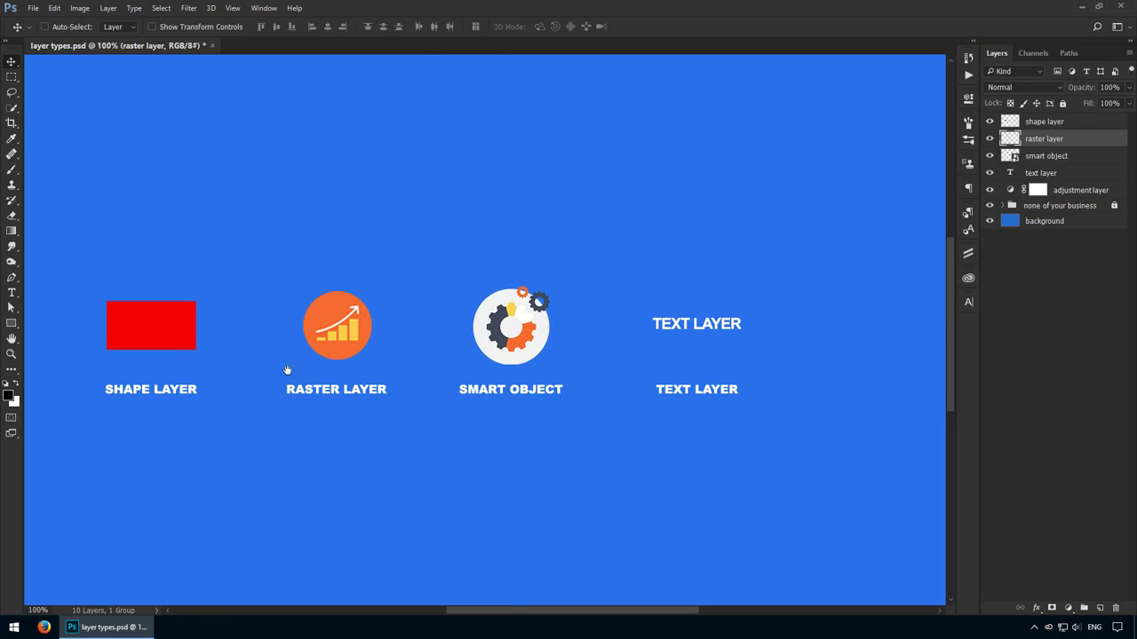
{"action": "left_click_drag", "start_coordinate": [287, 370], "coordinate": [343, 369]}
{"action": "right_click", "coordinate": [1078, 142]}
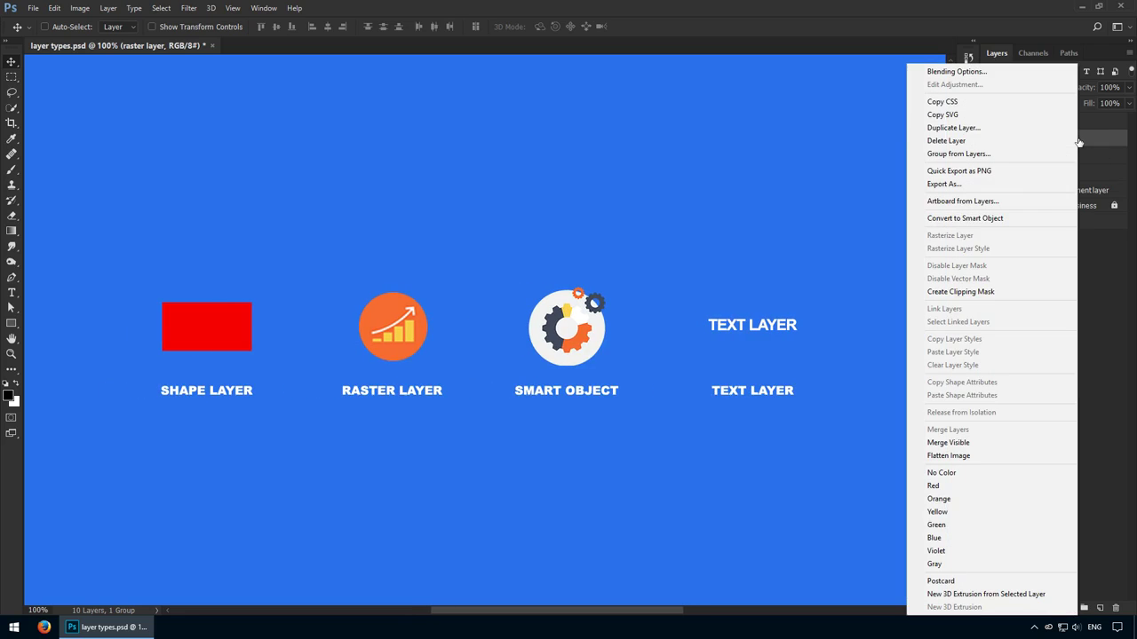
{"action": "left_click", "coordinate": [1023, 221]}
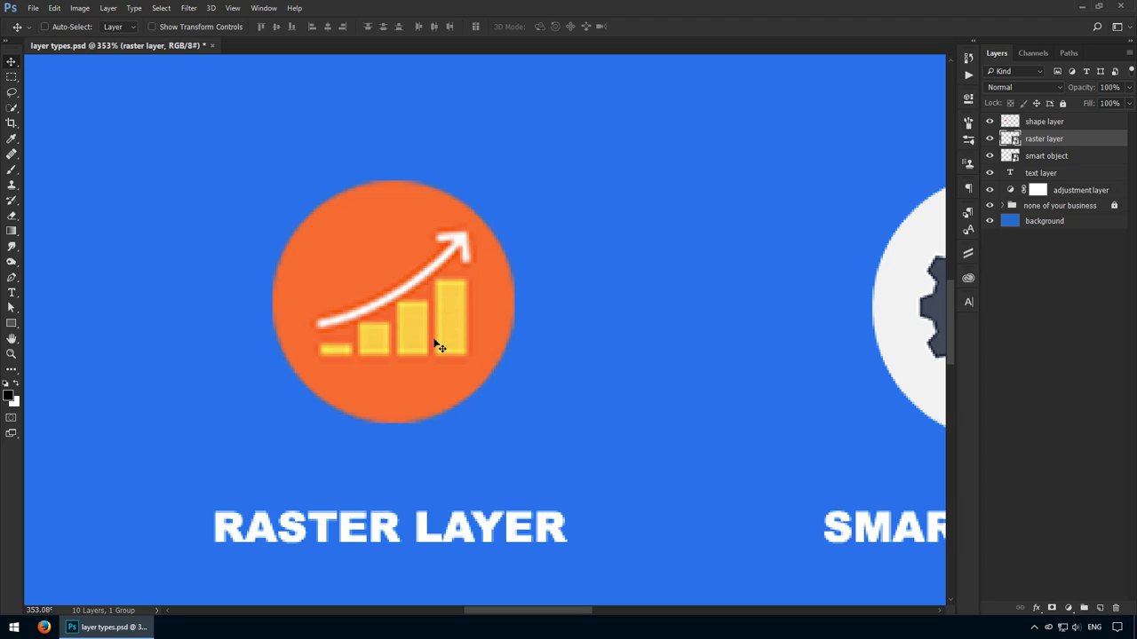
{"action": "key", "text": "ctrl+1"}
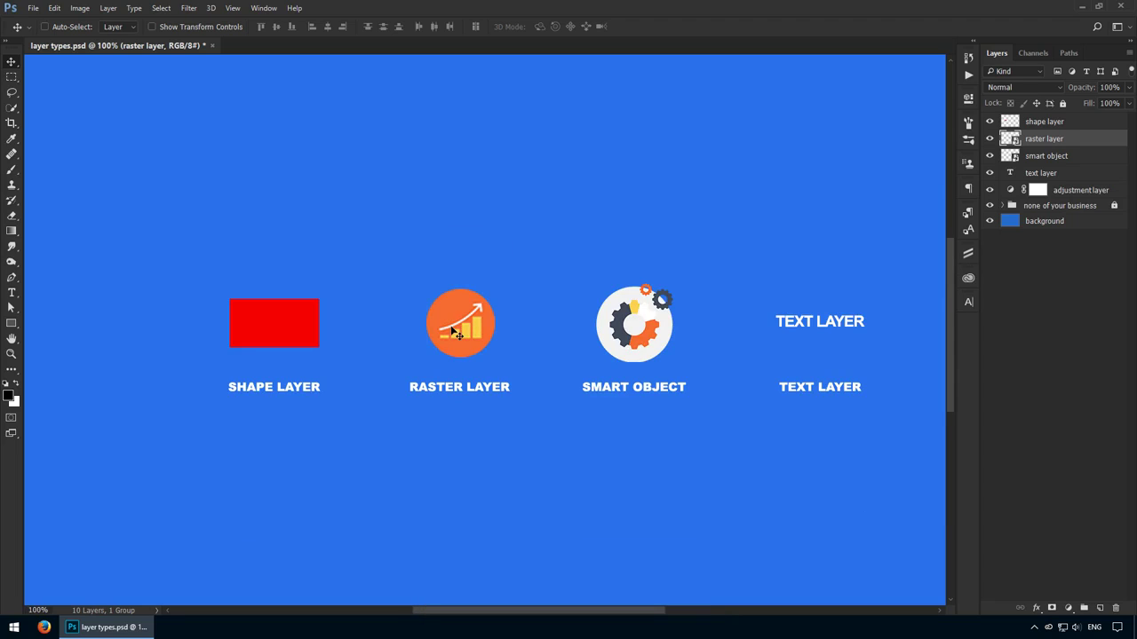
Shrink the chart icon to 6 by 6 px, enlarge it back to 116 px, and zoom in to check
{"action": "key", "text": "ctrl+t"}
{"action": "left_click_drag", "start_coordinate": [497, 360], "coordinate": [525, 353]}
{"action": "key", "text": "Return"}
{"action": "key", "text": "ctrl+t"}
{"action": "key", "text": "Return"}
{"action": "key", "text": "z"}
{"action": "key", "text": "v"}
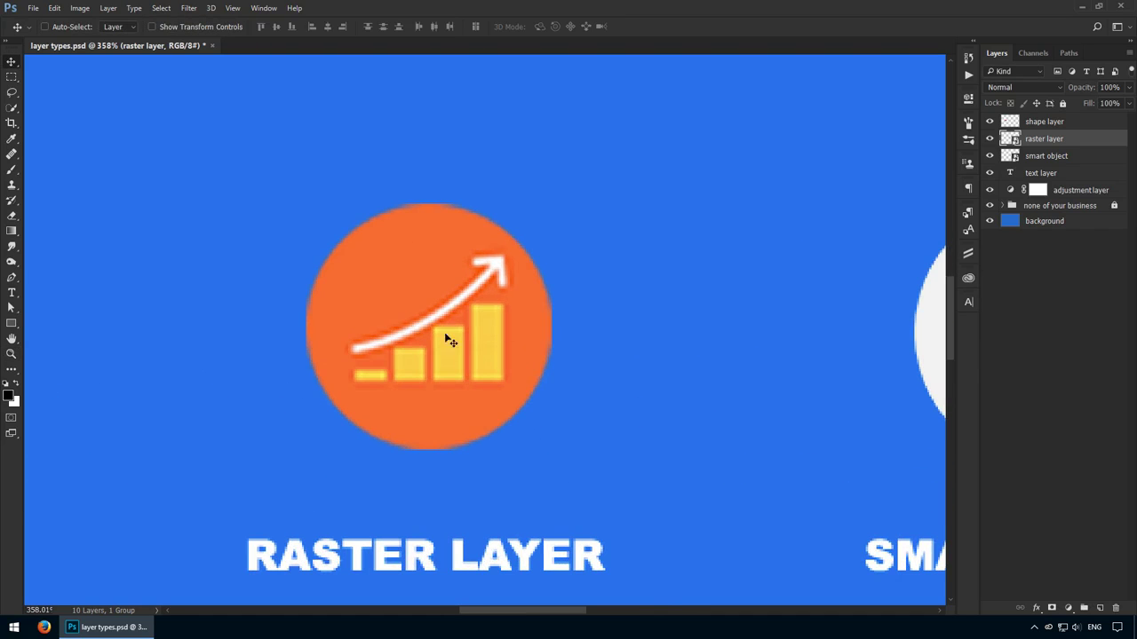
{"action": "key", "text": "ctrl+1"}
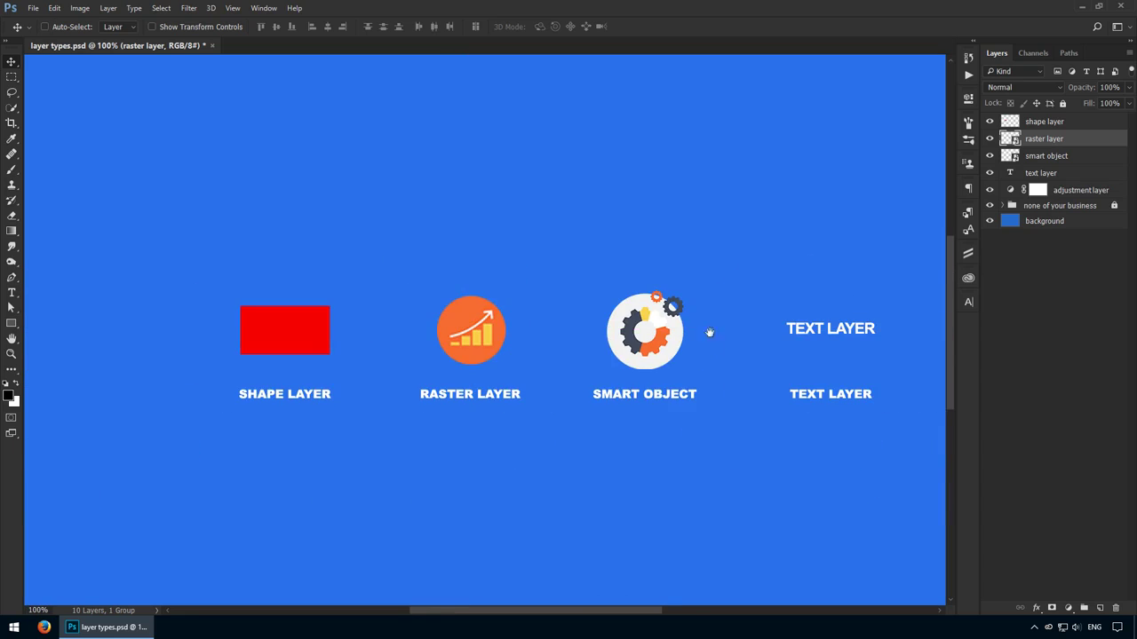
{"action": "left_click_drag", "start_coordinate": [707, 330], "coordinate": [556, 300]}
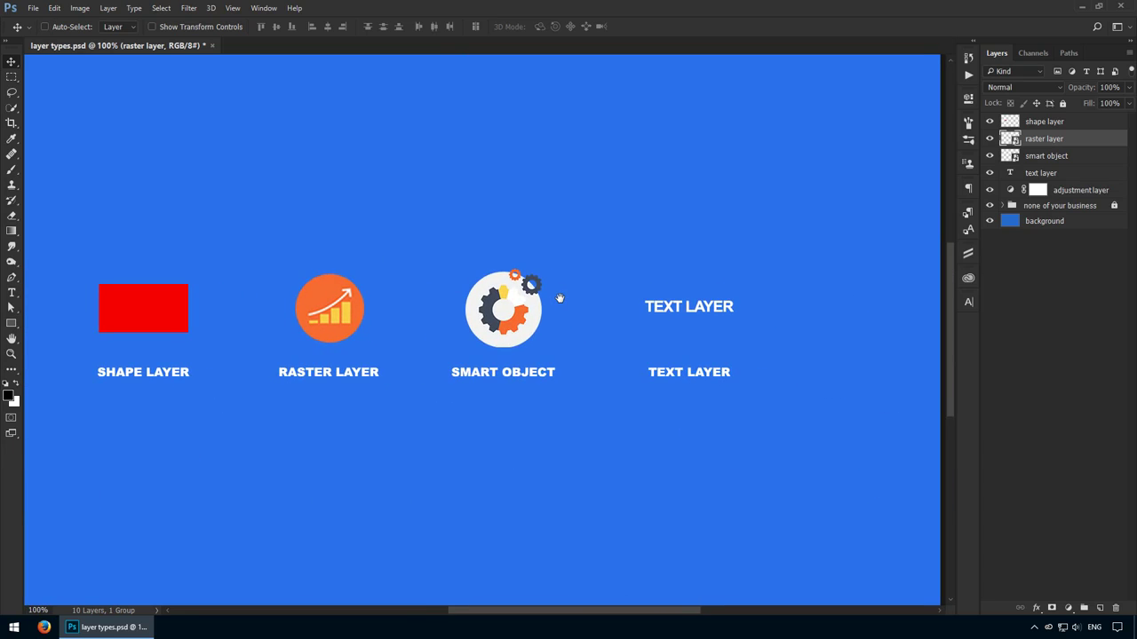
{"action": "left_click", "coordinate": [533, 287], "text": "ctrl"}
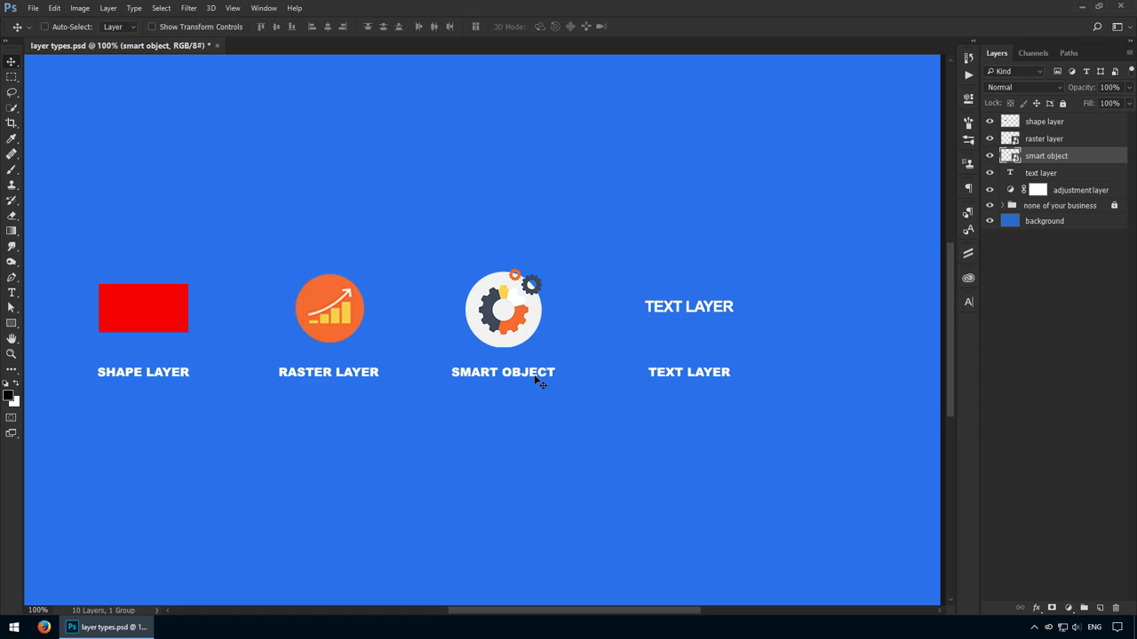
{"action": "key", "text": "ctrl+t"}
{"action": "left_click_drag", "start_coordinate": [543, 349], "coordinate": [604, 373]}
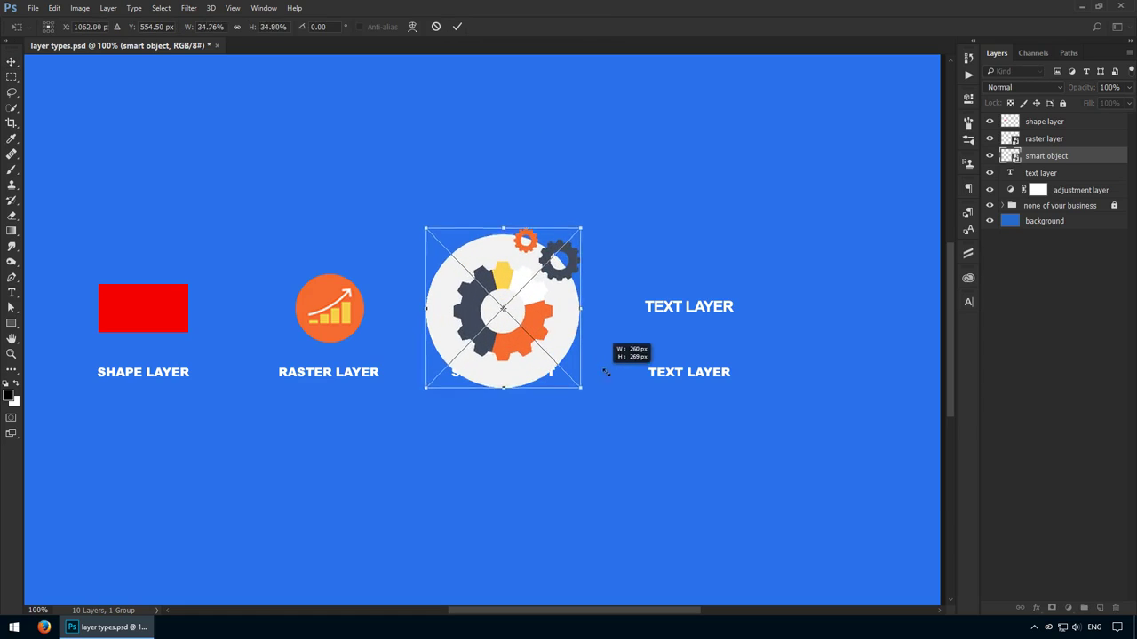
{"action": "key", "text": "Return"}
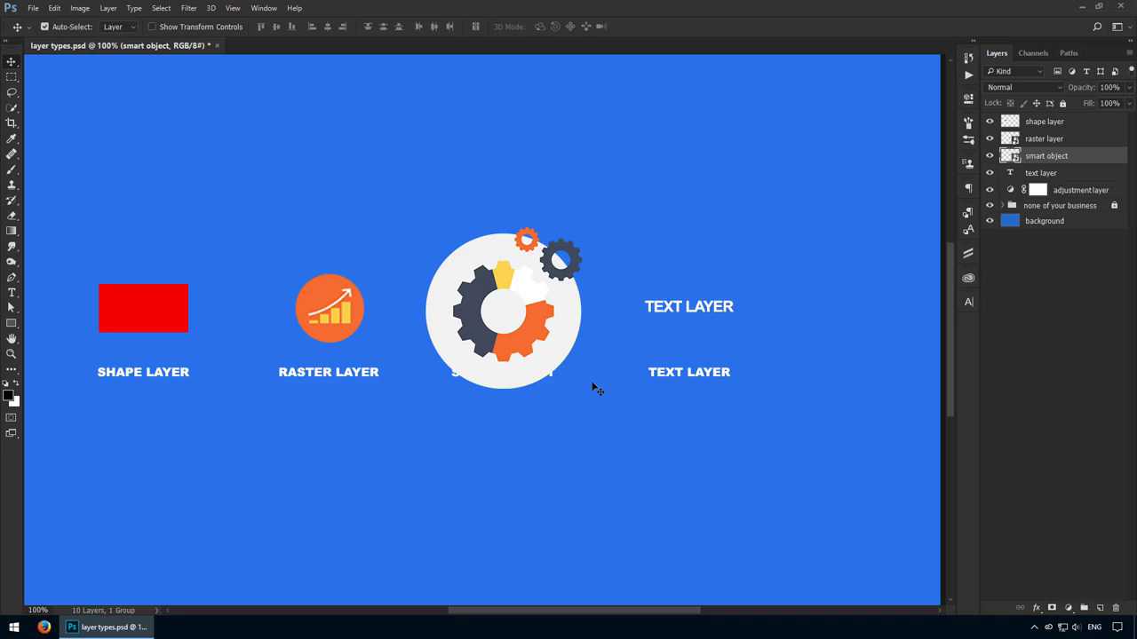
{"action": "key", "text": "ctrl+z"}
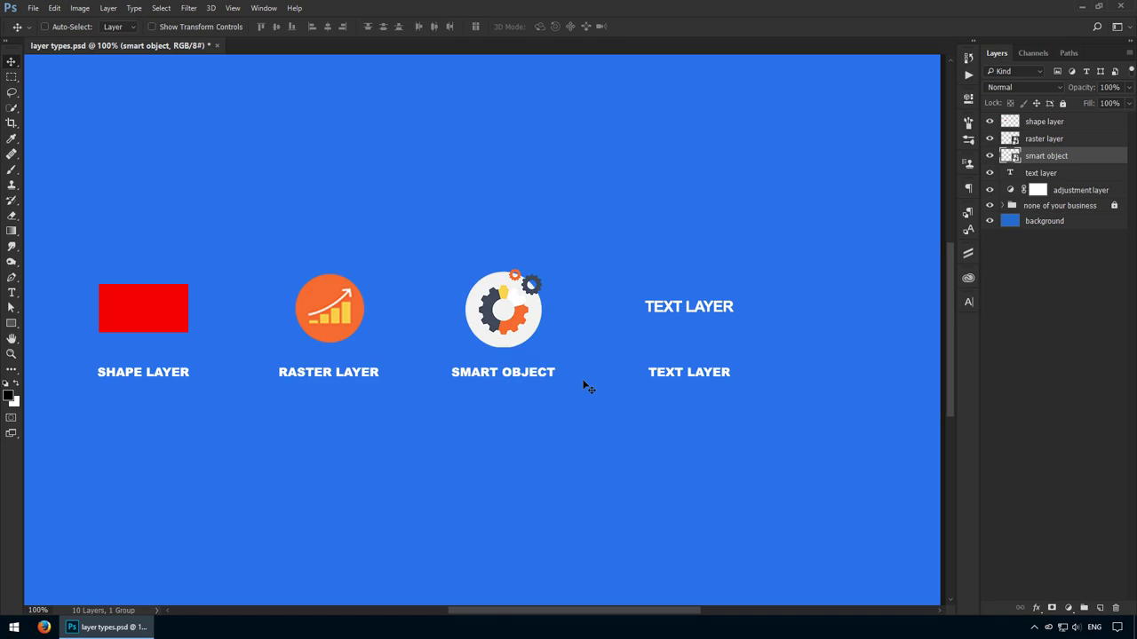
{"action": "right_click", "coordinate": [1087, 157]}
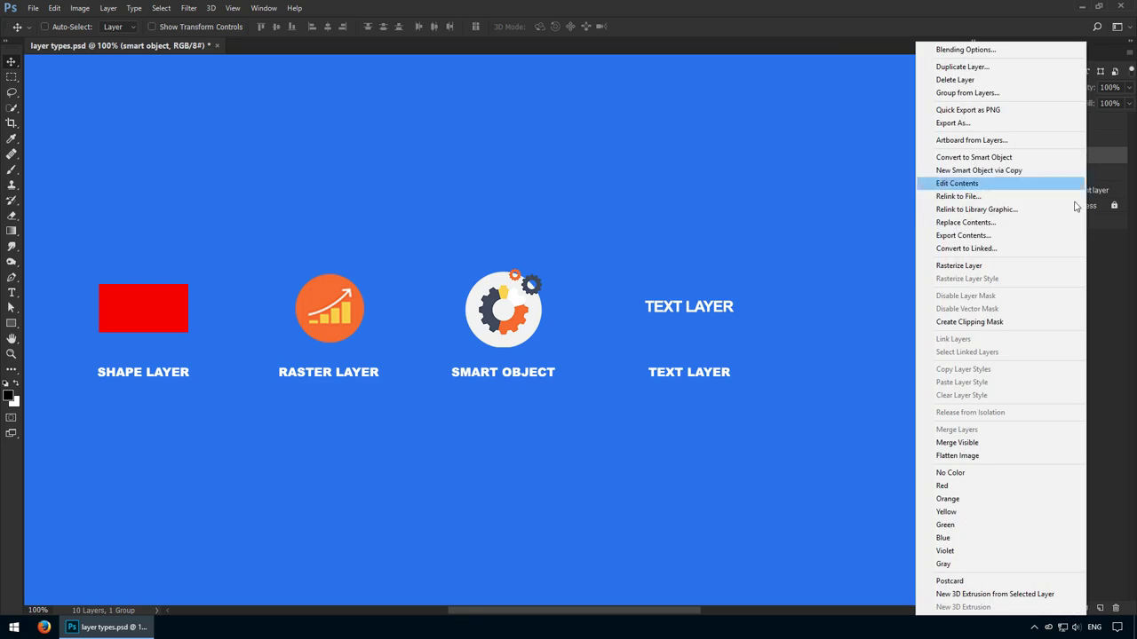
{"action": "left_click", "coordinate": [685, 370]}
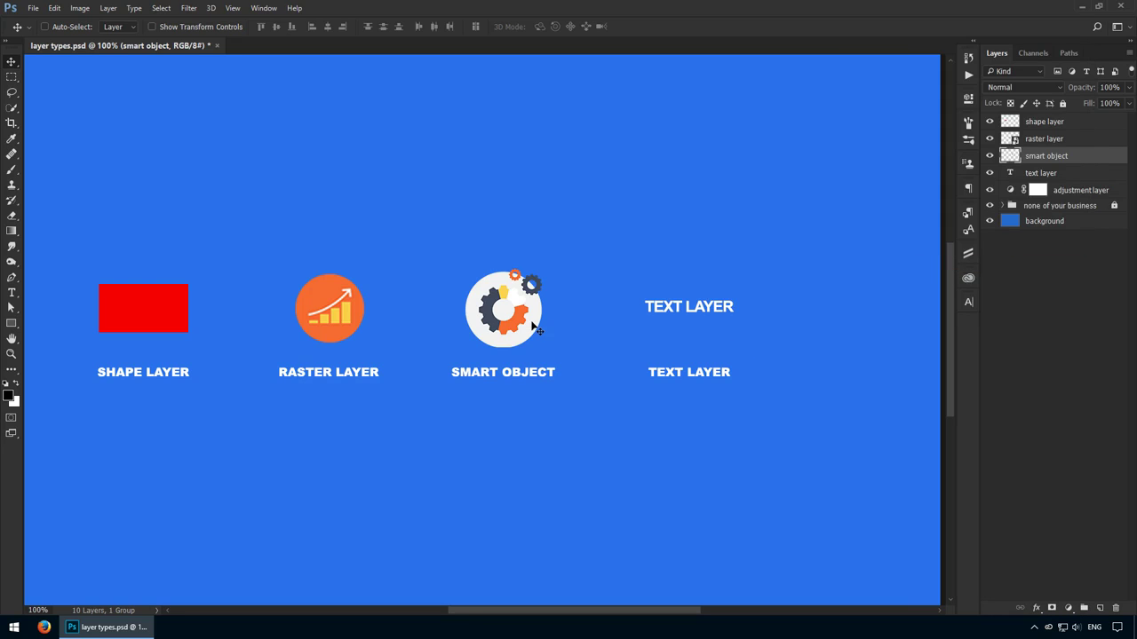
{"action": "key", "text": "e"}
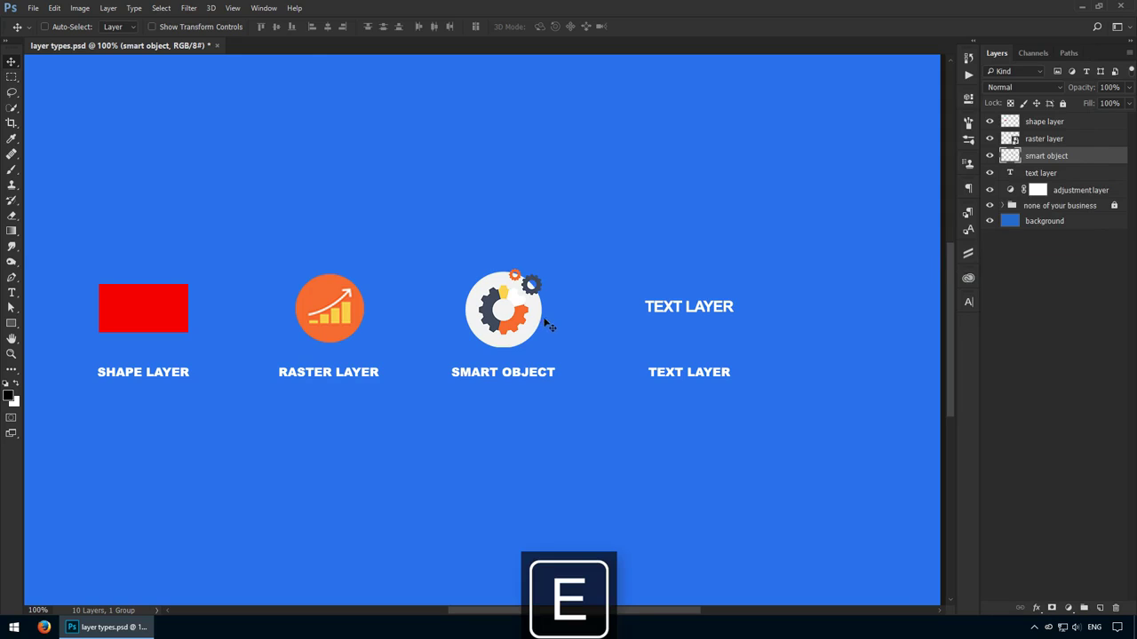
{"action": "mouse_move", "coordinate": [531, 293]}
{"action": "left_mouse_down"}
{"action": "mouse_move", "coordinate": [541, 275]}
{"action": "mouse_move", "coordinate": [555, 334]}
{"action": "mouse_move", "coordinate": [551, 269]}
{"action": "mouse_move", "coordinate": [562, 313]}
{"action": "left_mouse_up"}
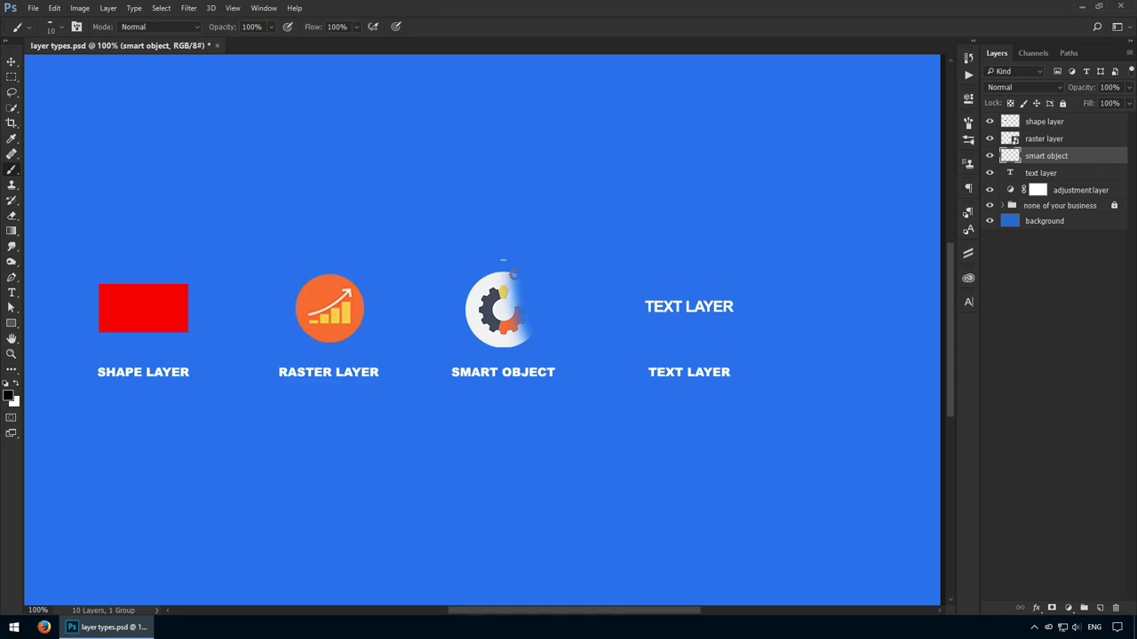
{"action": "key", "text": "b"}
{"action": "left_click_drag", "start_coordinate": [497, 258], "coordinate": [553, 359]}
{"action": "key", "text": "ctrl+alt+z"}
{"action": "key", "text": "ctrl+alt+z"}
{"action": "key", "text": "ctrl+alt+z"}
{"action": "key", "text": "ctrl+alt+z"}
{"action": "key", "text": "v"}
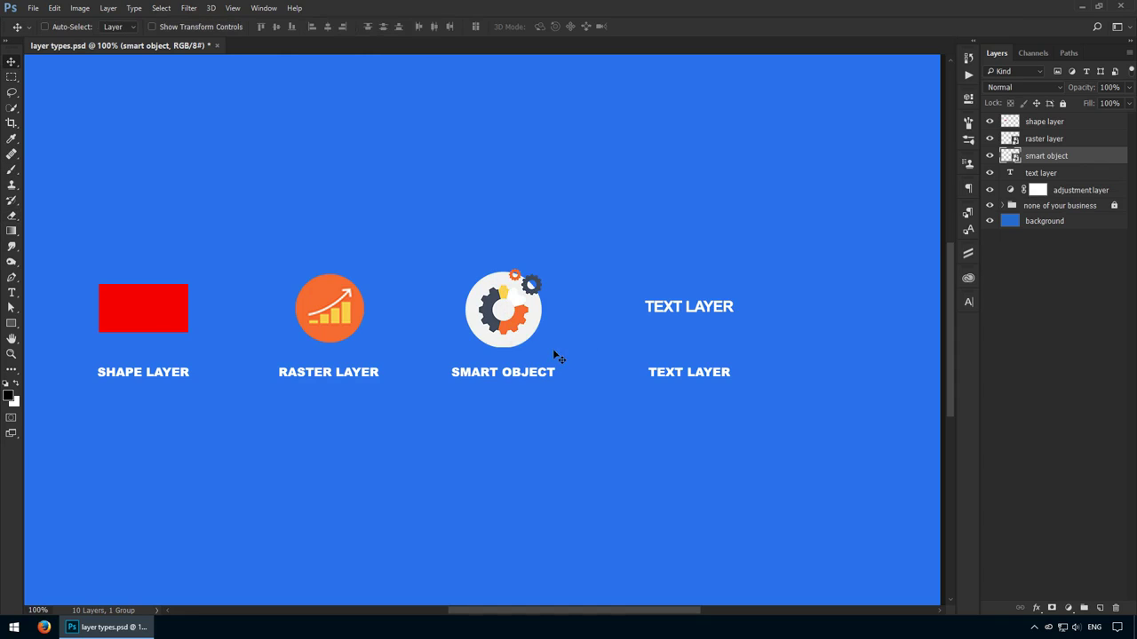
Nudge the TEXT LAYER heading slightly right and bring up the character formatting settings
{"action": "left_click", "coordinate": [1060, 175]}
{"action": "mouse_move", "coordinate": [737, 296]}
{"action": "left_mouse_down"}
{"action": "mouse_move", "coordinate": [738, 312]}
{"action": "mouse_move", "coordinate": [721, 311]}
{"action": "left_mouse_up"}
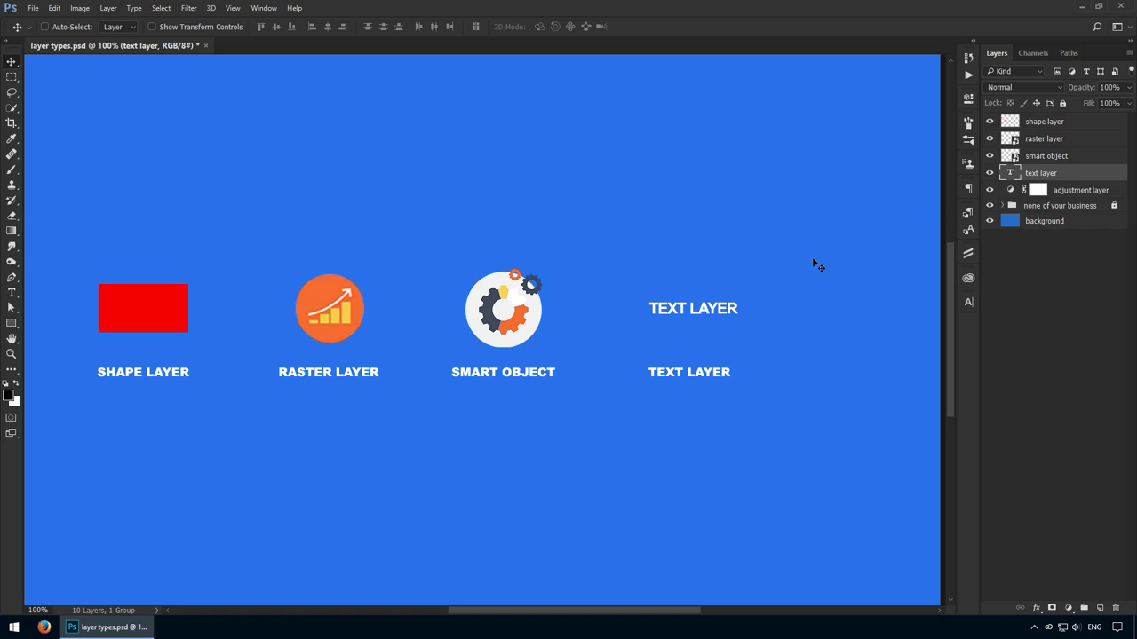
{"action": "left_click", "coordinate": [968, 302]}
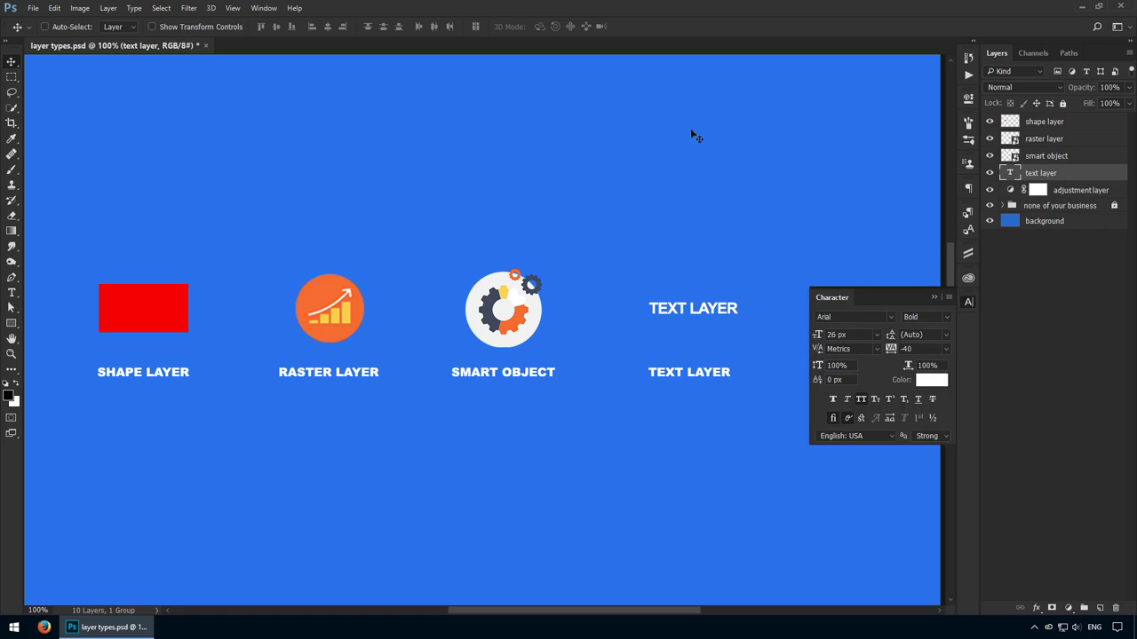
{"action": "left_click", "coordinate": [263, 8]}
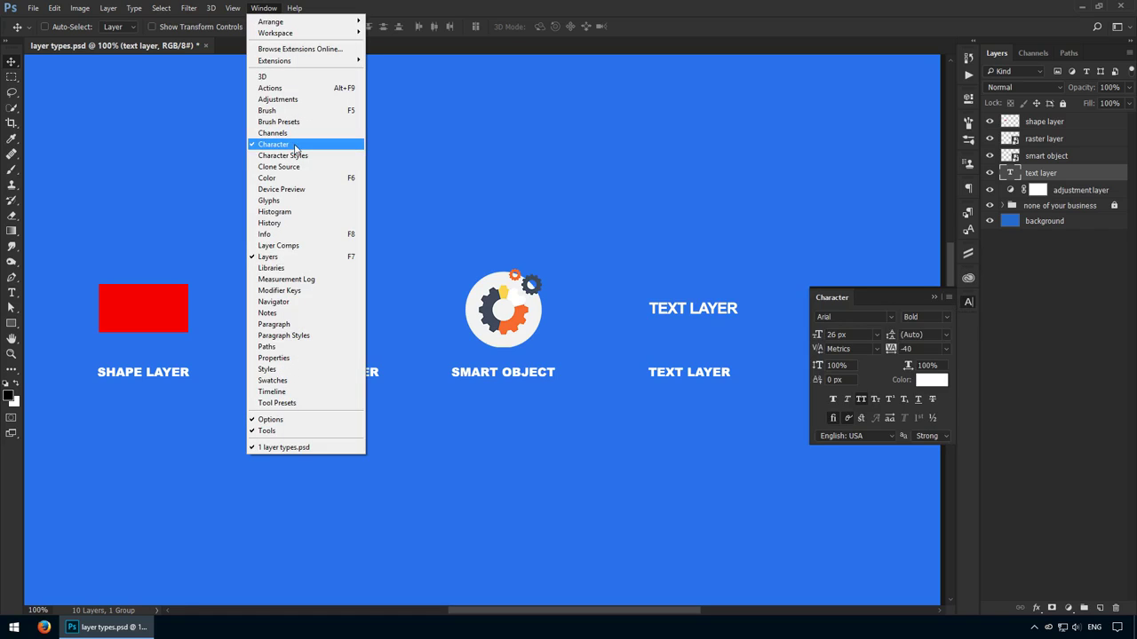
{"action": "left_click", "coordinate": [762, 224]}
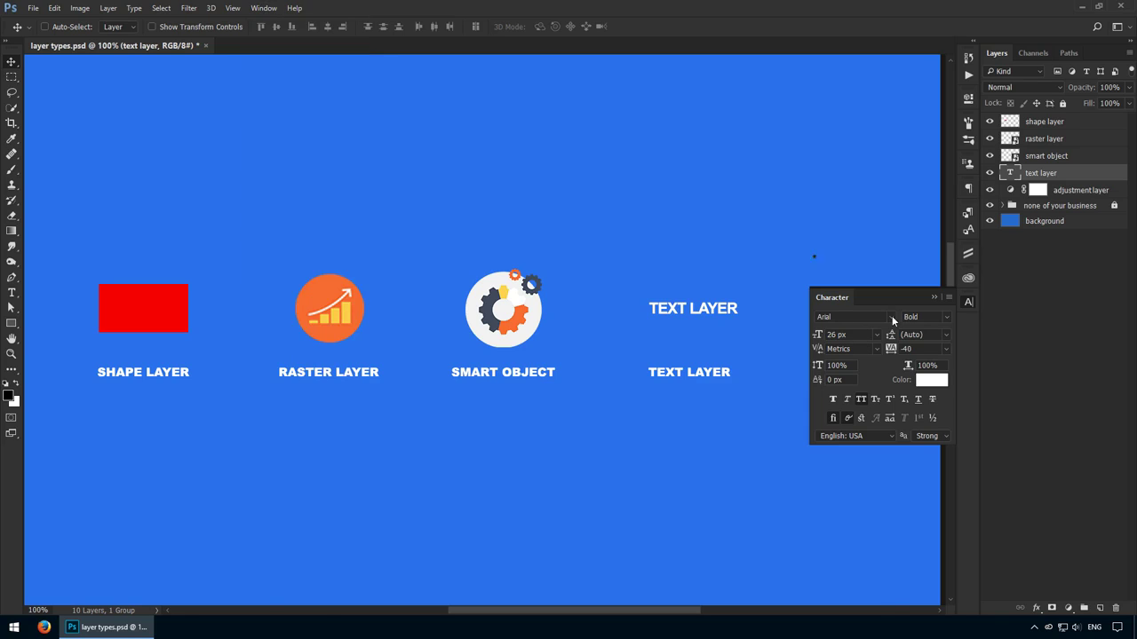
Browse the font and size lists, keeping Arial Bold 26 px, then collapse the Character panel
{"action": "left_click", "coordinate": [892, 316]}
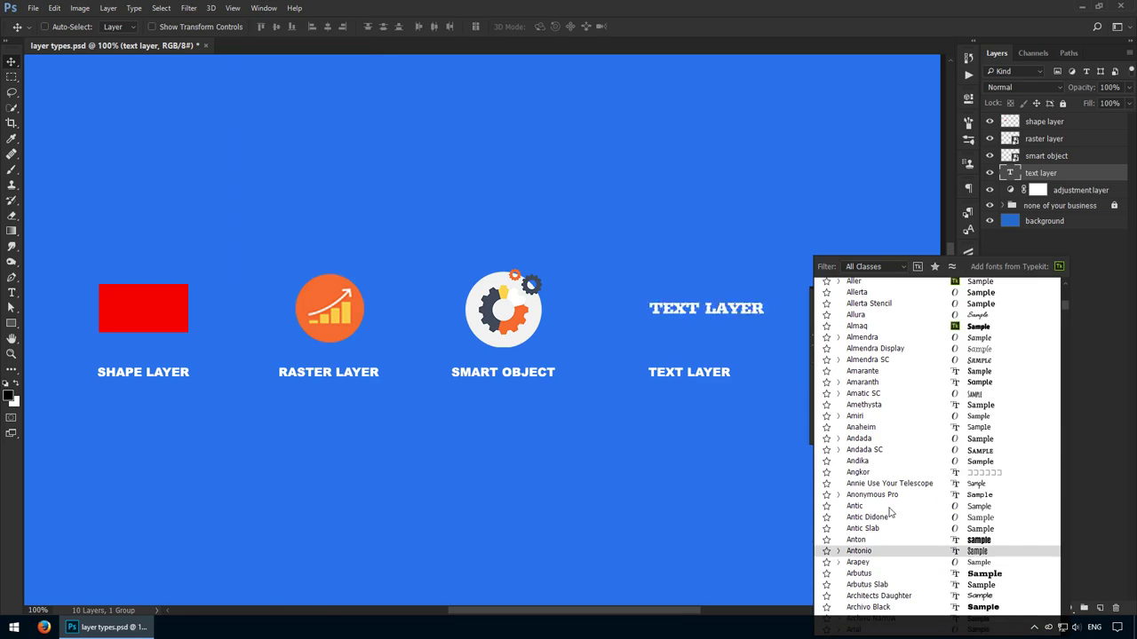
{"action": "left_click", "coordinate": [801, 224]}
{"action": "left_click", "coordinate": [877, 336]}
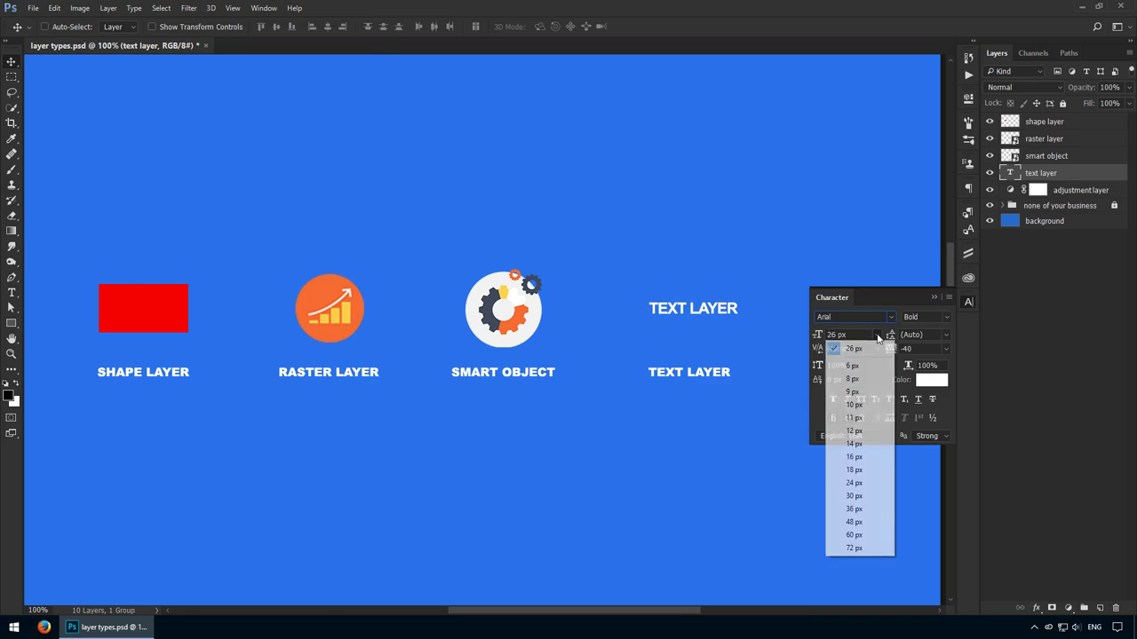
{"action": "key", "text": "Escape"}
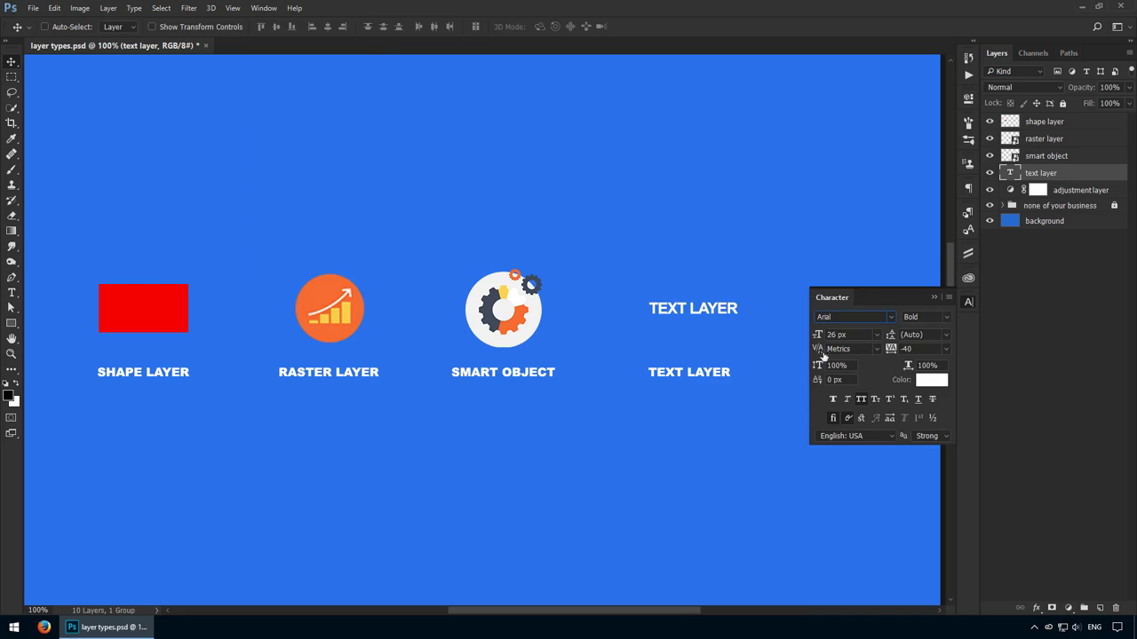
{"action": "left_click", "coordinate": [961, 305]}
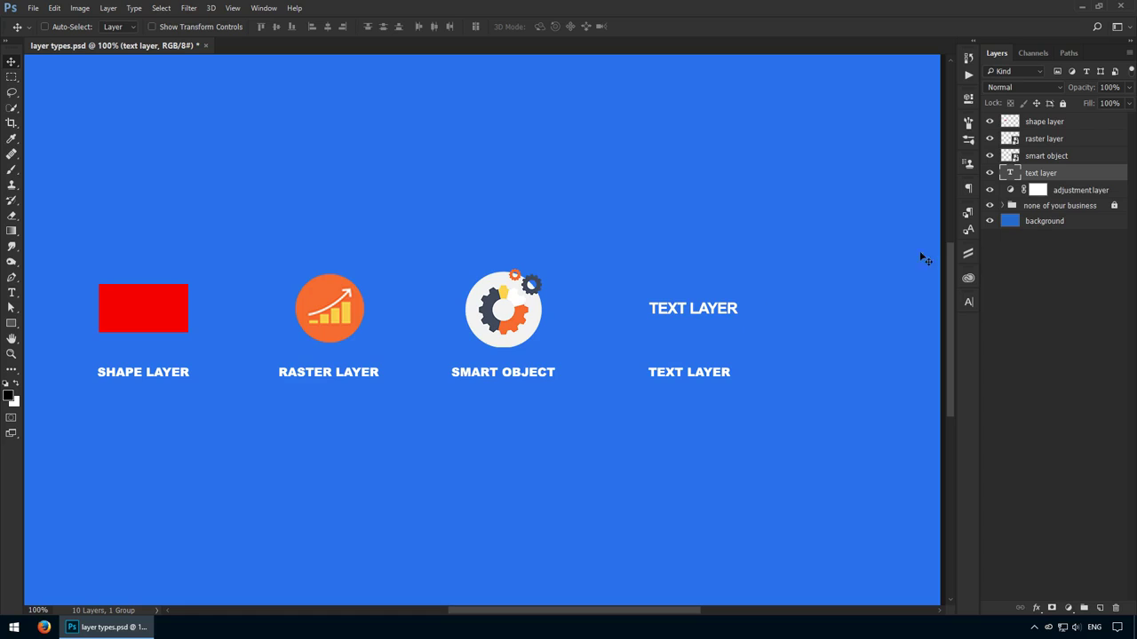
{"action": "right_click", "coordinate": [1063, 179]}
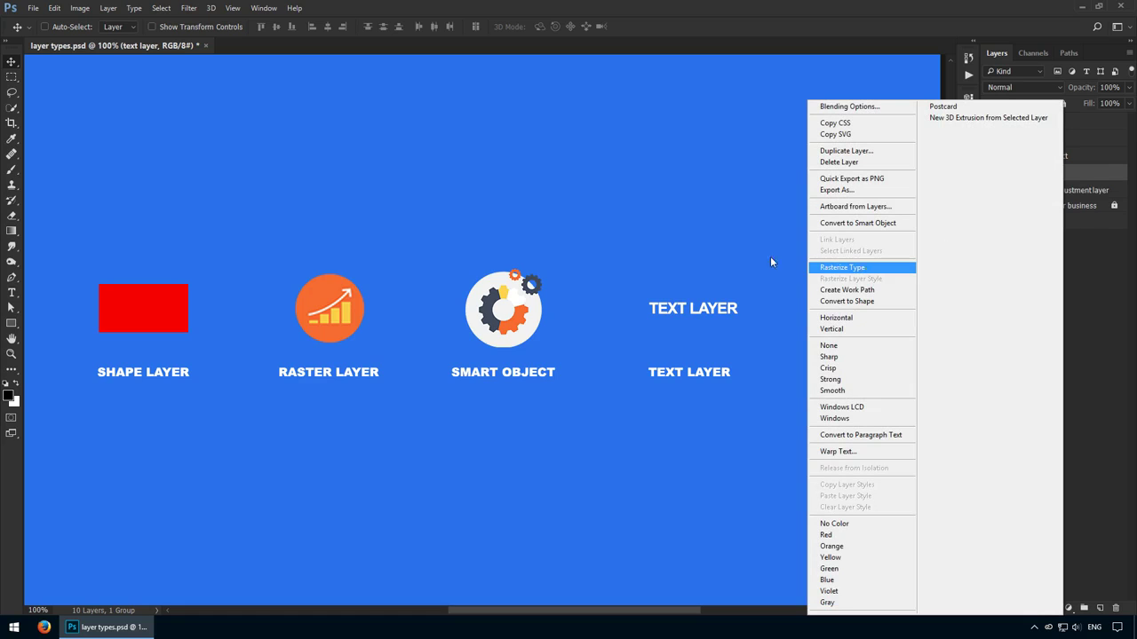
{"action": "left_click", "coordinate": [696, 340]}
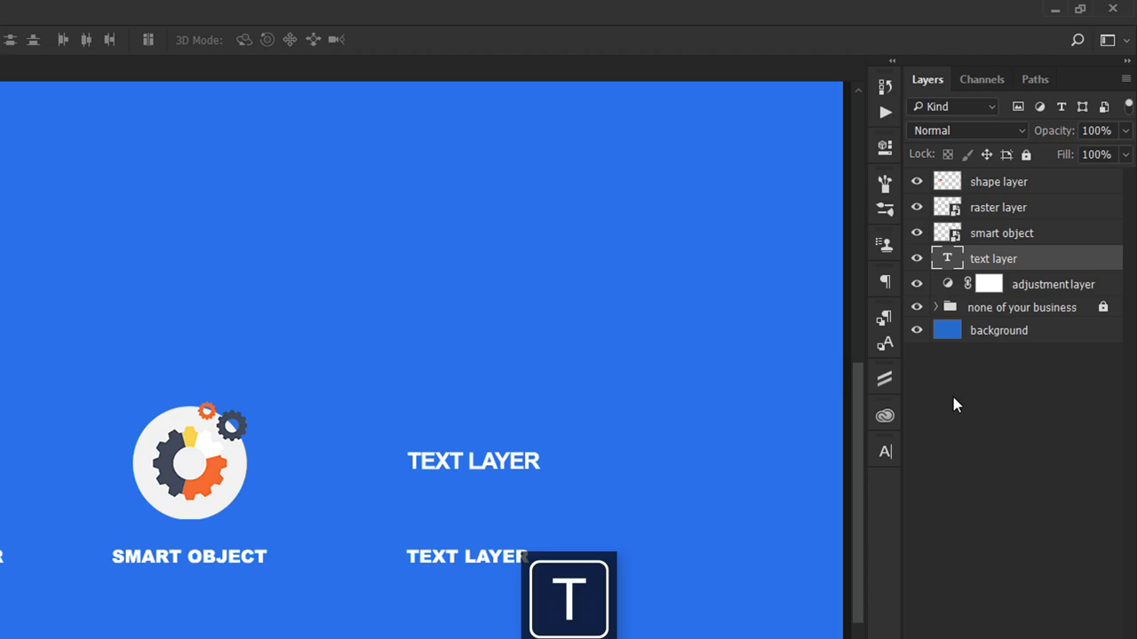
Replace the TEXT LAYER heading text with 'SOME EDITS HERE'
{"action": "key", "text": "t"}
{"action": "left_click", "coordinate": [471, 463]}
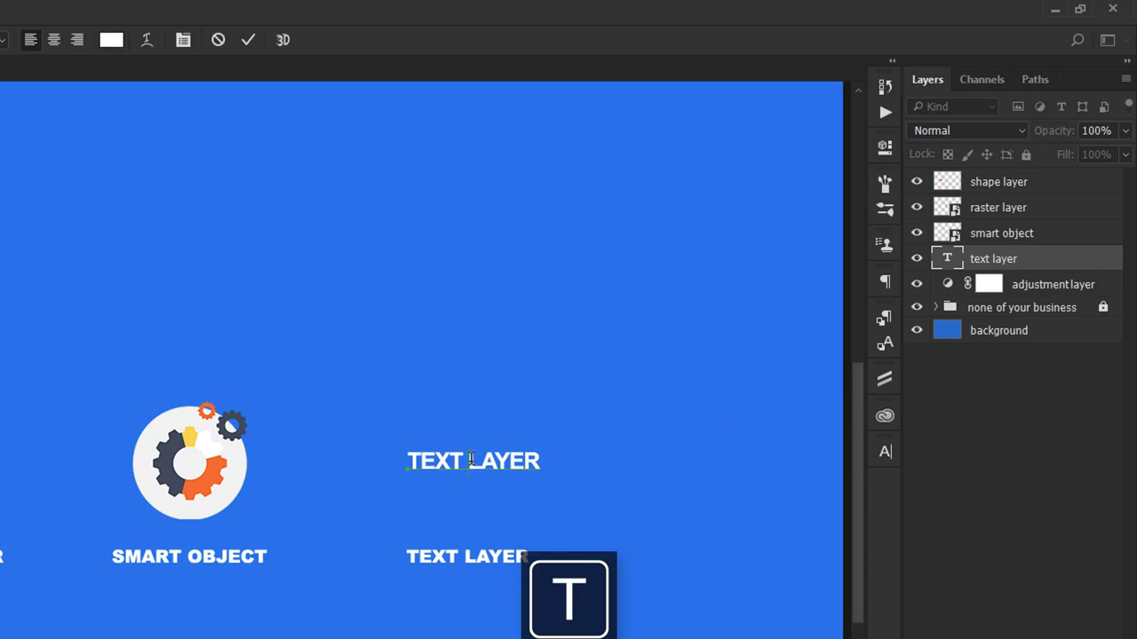
{"action": "key", "text": "ctrl+a"}
{"action": "type", "text": "SOME EDITS HERE"}
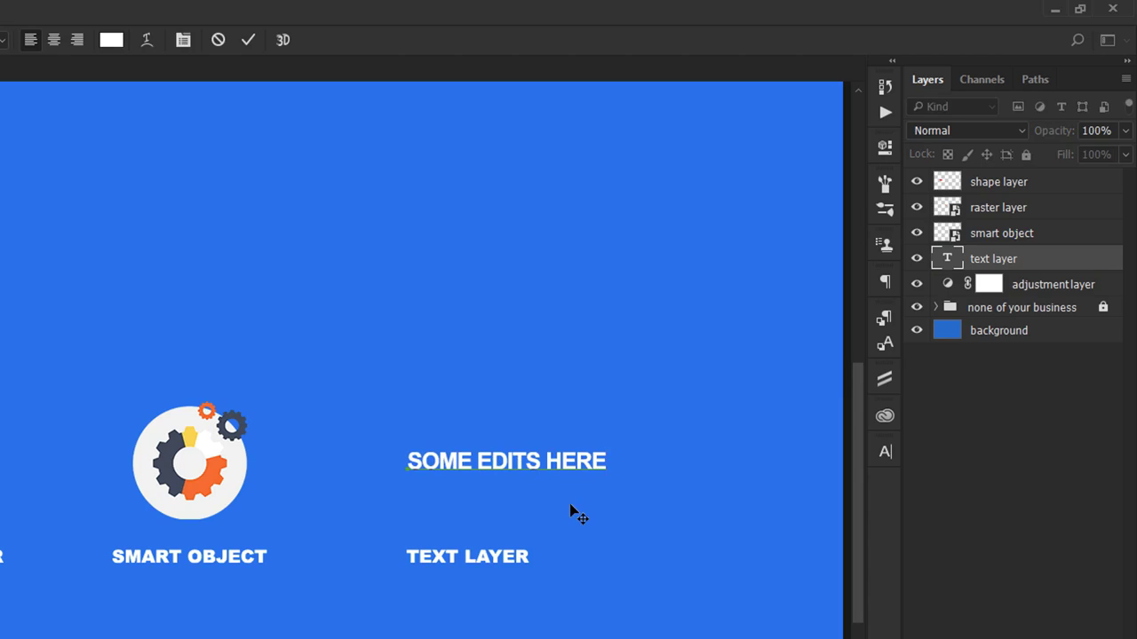
{"action": "key", "text": "ctrl+Return"}
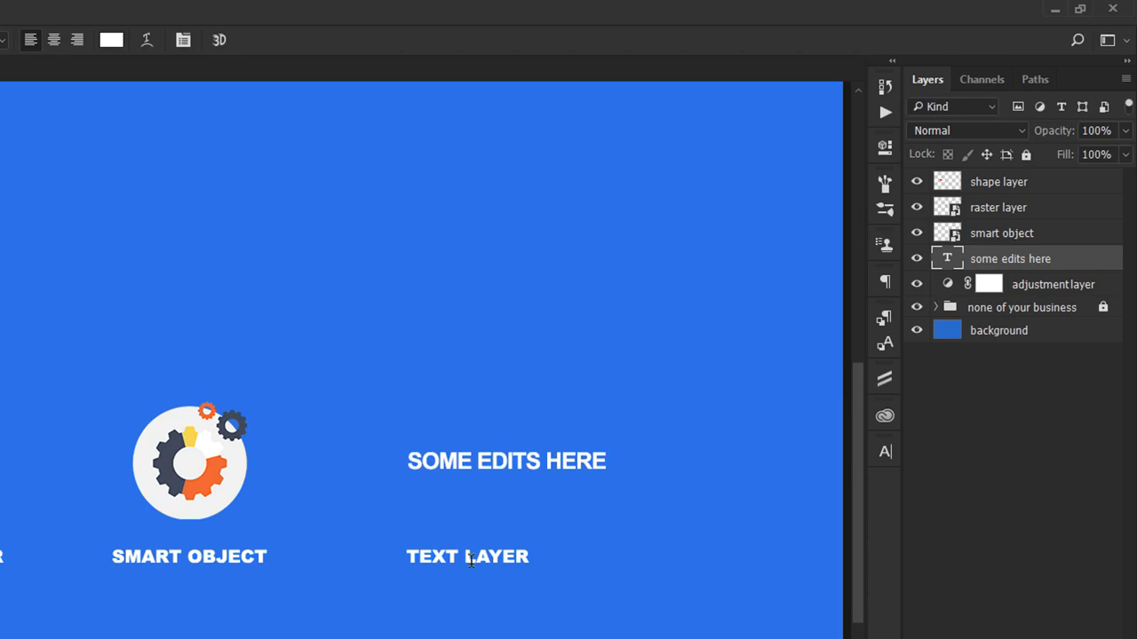
Break 'HERE' onto a second line of the heading and commit it
{"action": "left_click", "coordinate": [513, 462]}
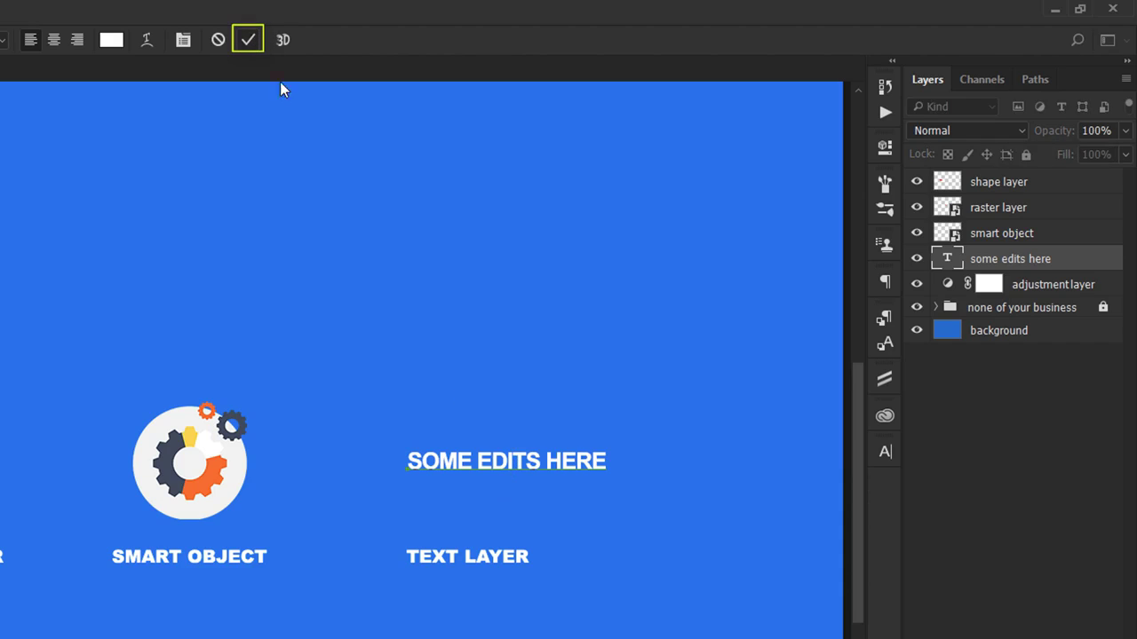
{"action": "key", "text": "ctrl+Return"}
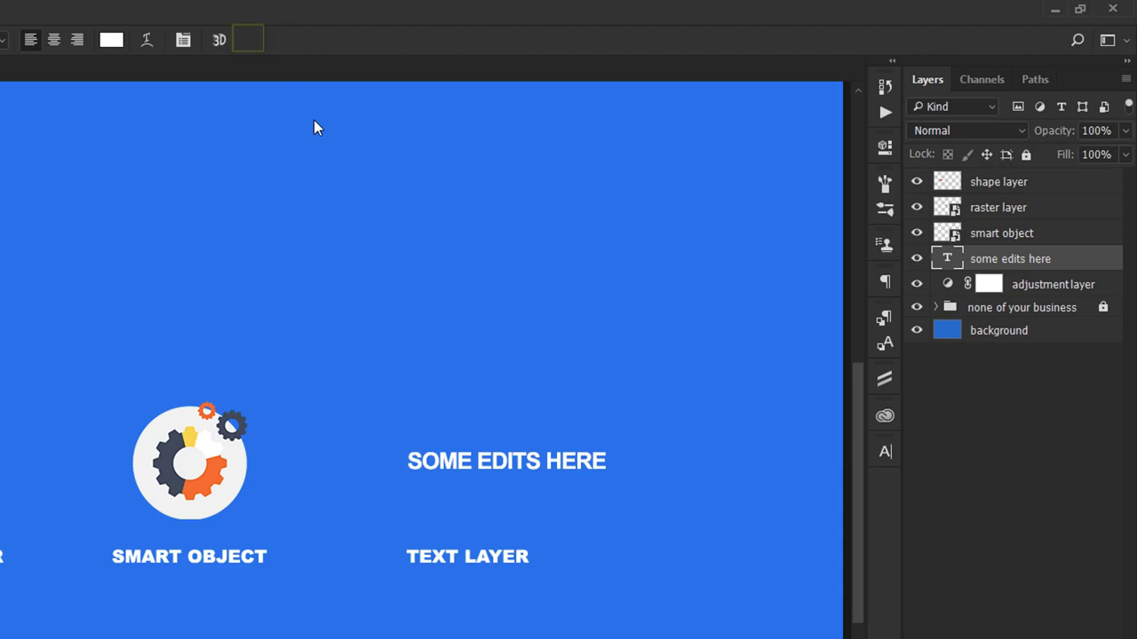
{"action": "left_click", "coordinate": [548, 461]}
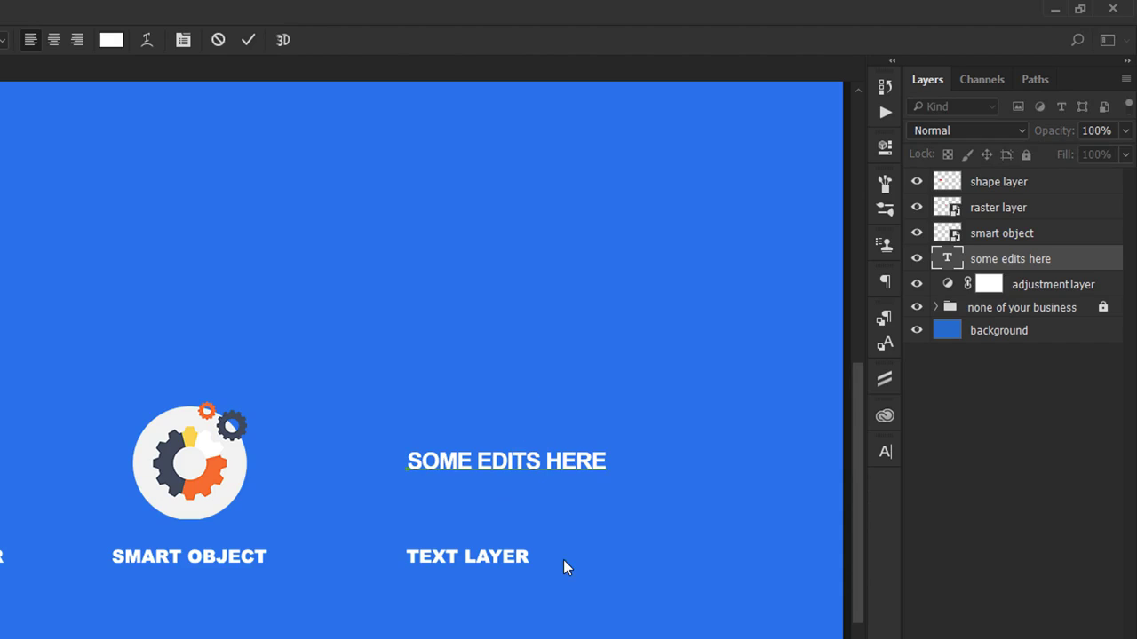
{"action": "key", "text": "Return"}
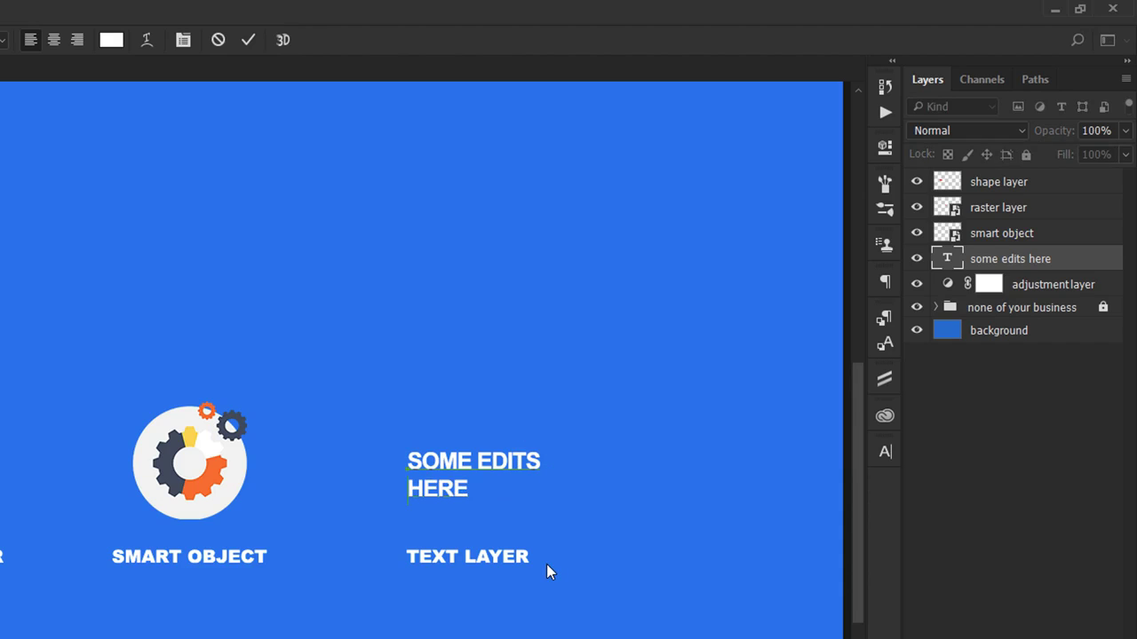
{"action": "key", "text": "ctrl+Return"}
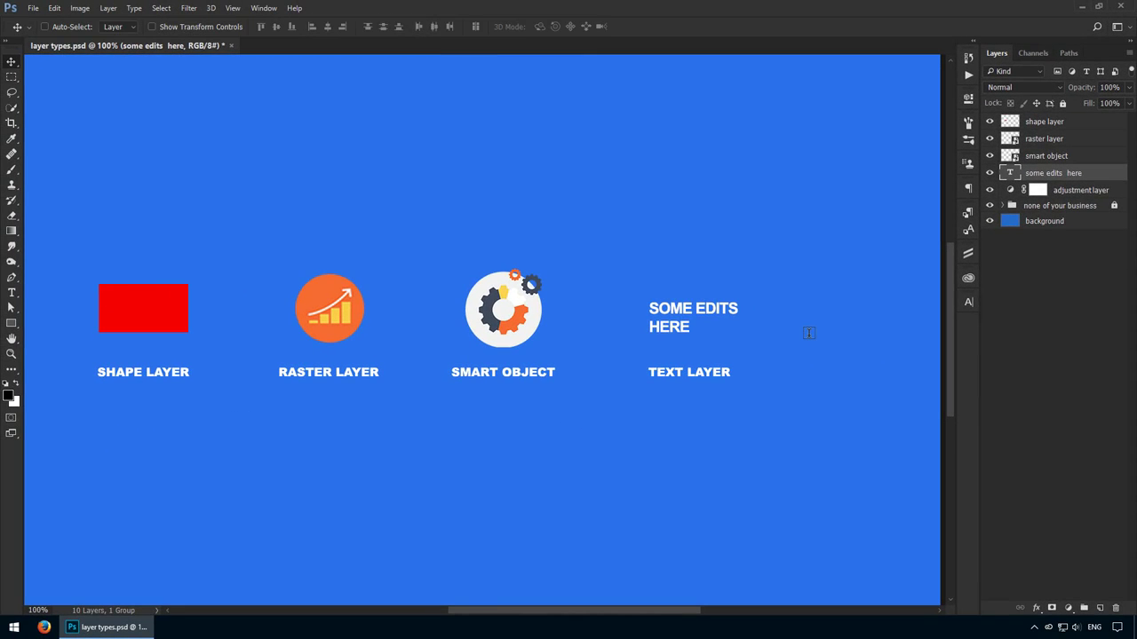
{"action": "left_click", "coordinate": [1078, 192]}
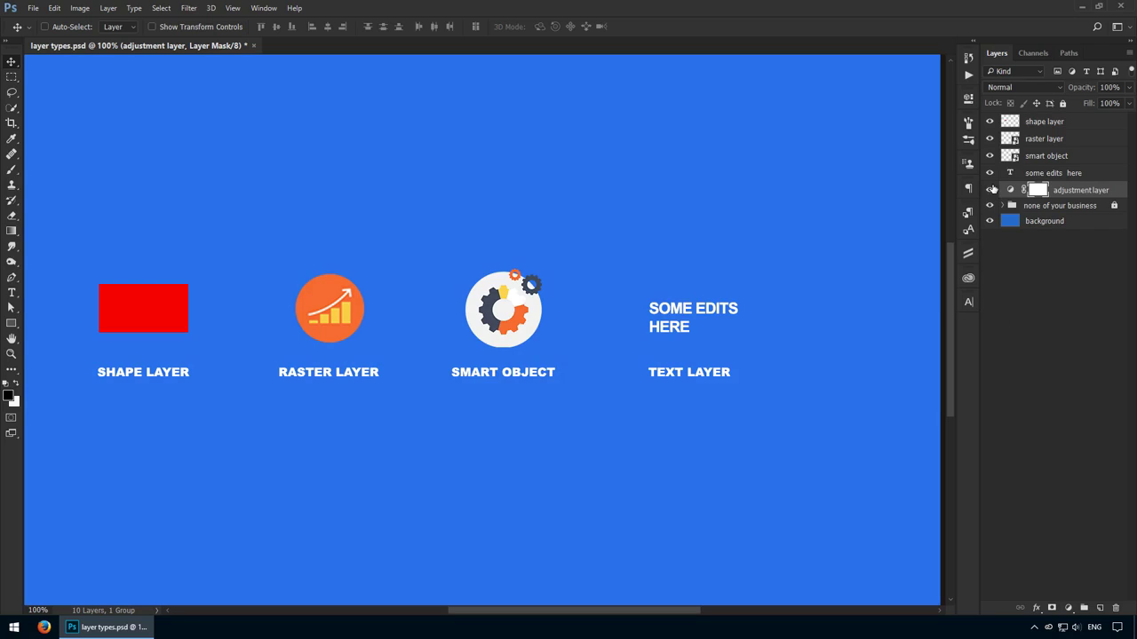
{"action": "left_click", "coordinate": [1068, 608]}
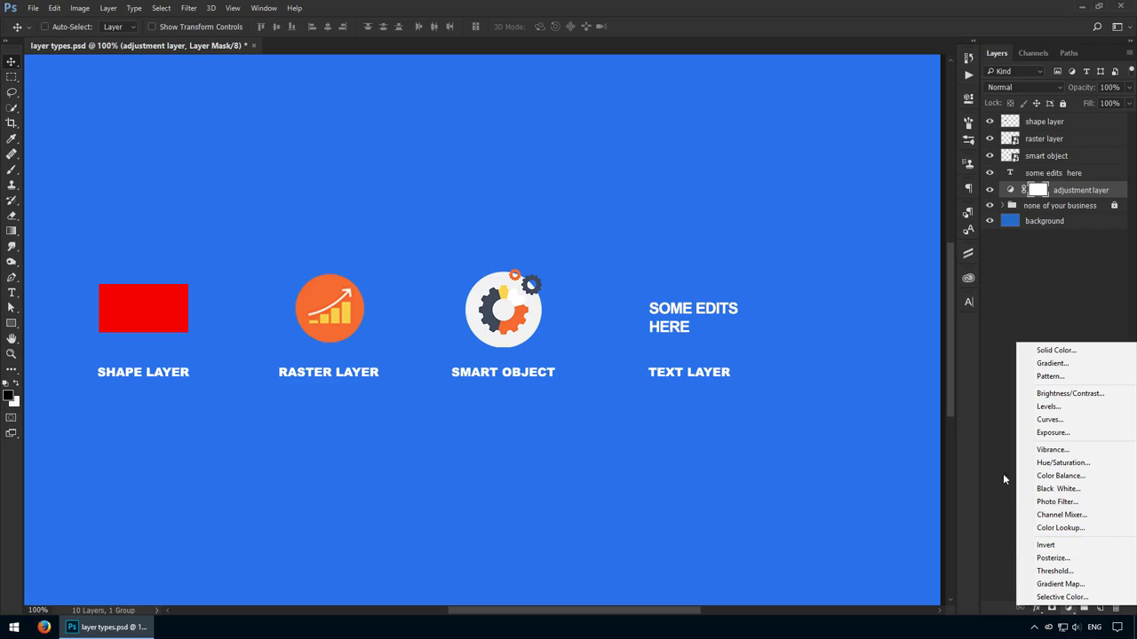
{"action": "left_click", "coordinate": [1024, 278]}
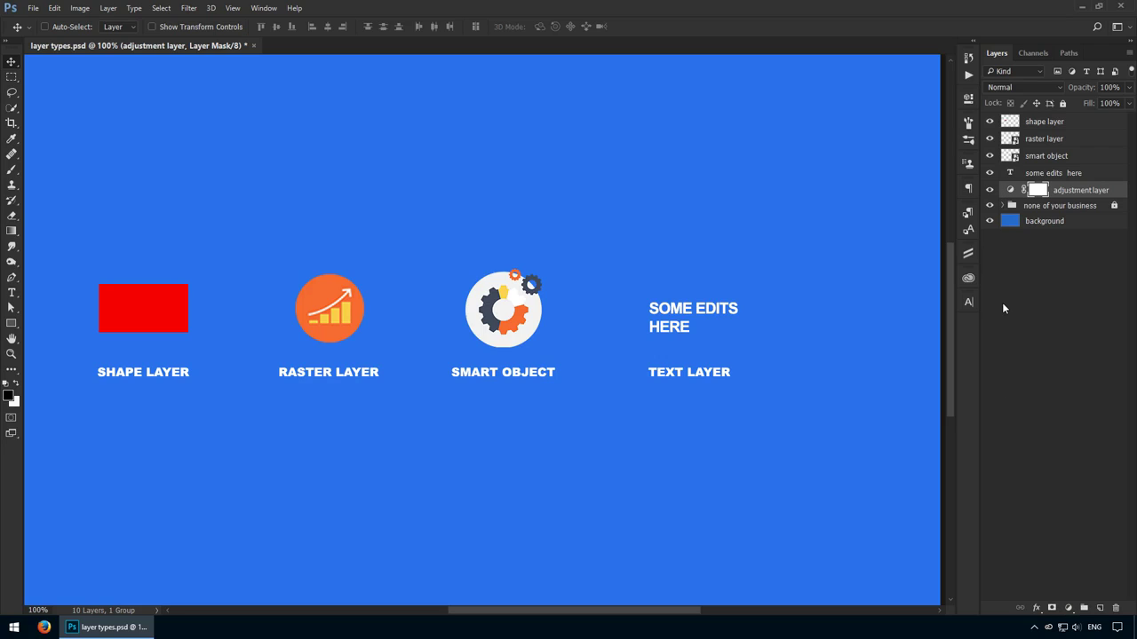
Desaturate the canvas with the Vibrance adjustment's Saturation slider, then expand and collapse the 'none of your business' group
{"action": "double_click", "coordinate": [1009, 191]}
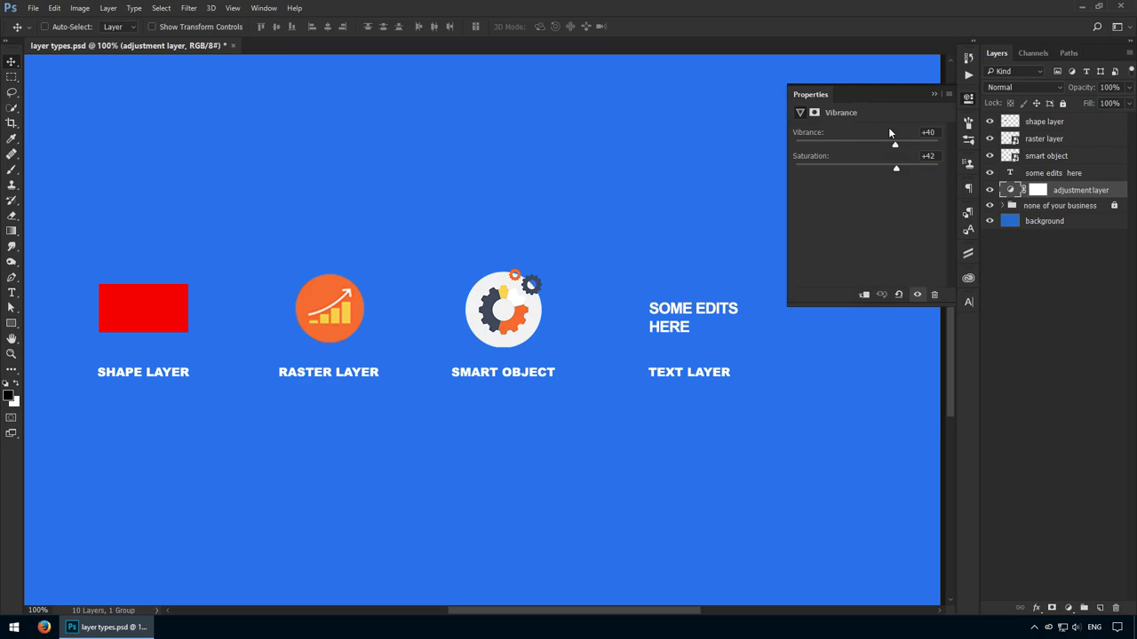
{"action": "left_click_drag", "start_coordinate": [892, 144], "coordinate": [772, 175]}
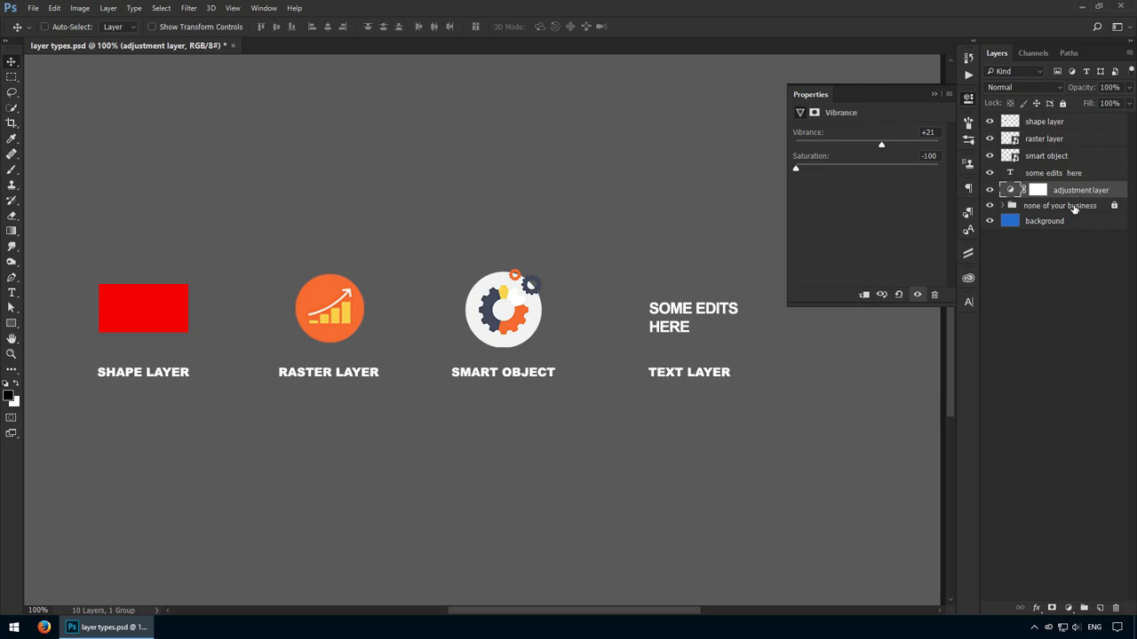
{"action": "left_click", "coordinate": [1074, 206]}
{"action": "left_click", "coordinate": [1002, 206]}
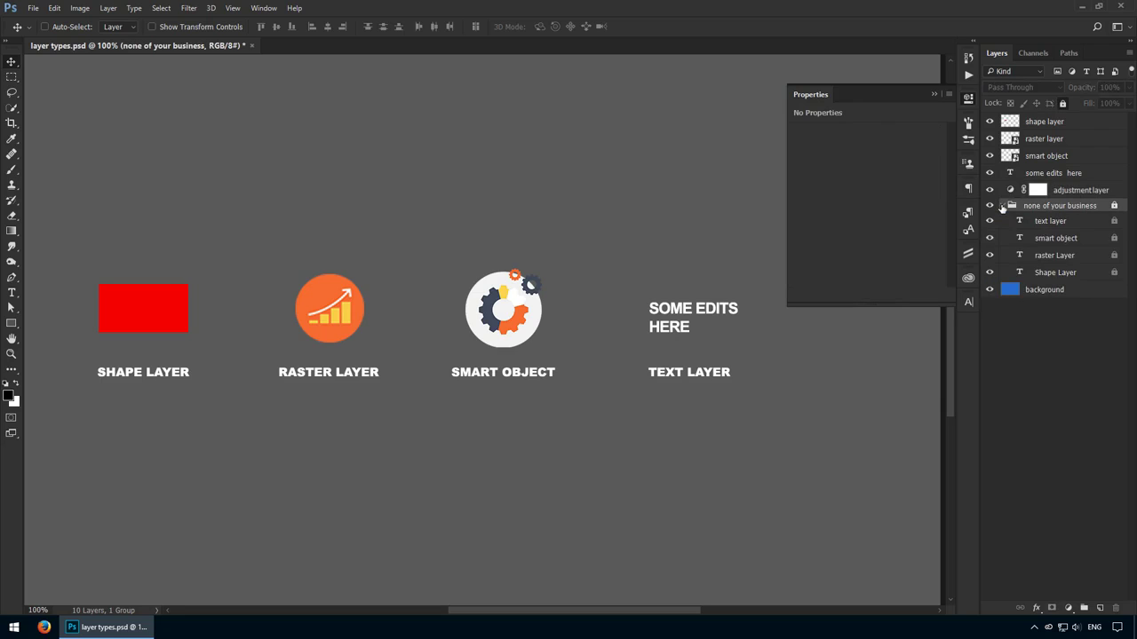
{"action": "left_click", "coordinate": [1002, 206]}
Reselect the adjustment layer, try moving it to the top, and reset Vibrance and Saturation to 0
{"action": "left_click", "coordinate": [1082, 194]}
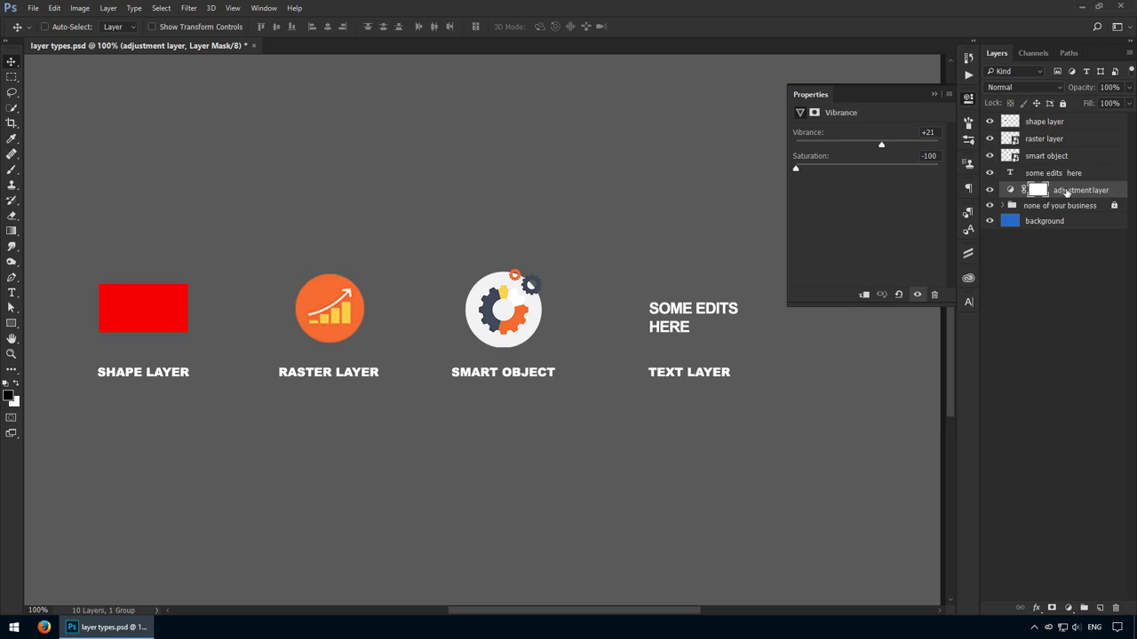
{"action": "mouse_move", "coordinate": [1066, 192]}
{"action": "left_mouse_down"}
{"action": "mouse_move", "coordinate": [1070, 119]}
{"action": "mouse_move", "coordinate": [1081, 198]}
{"action": "left_mouse_up"}
{"action": "left_click", "coordinate": [897, 294]}
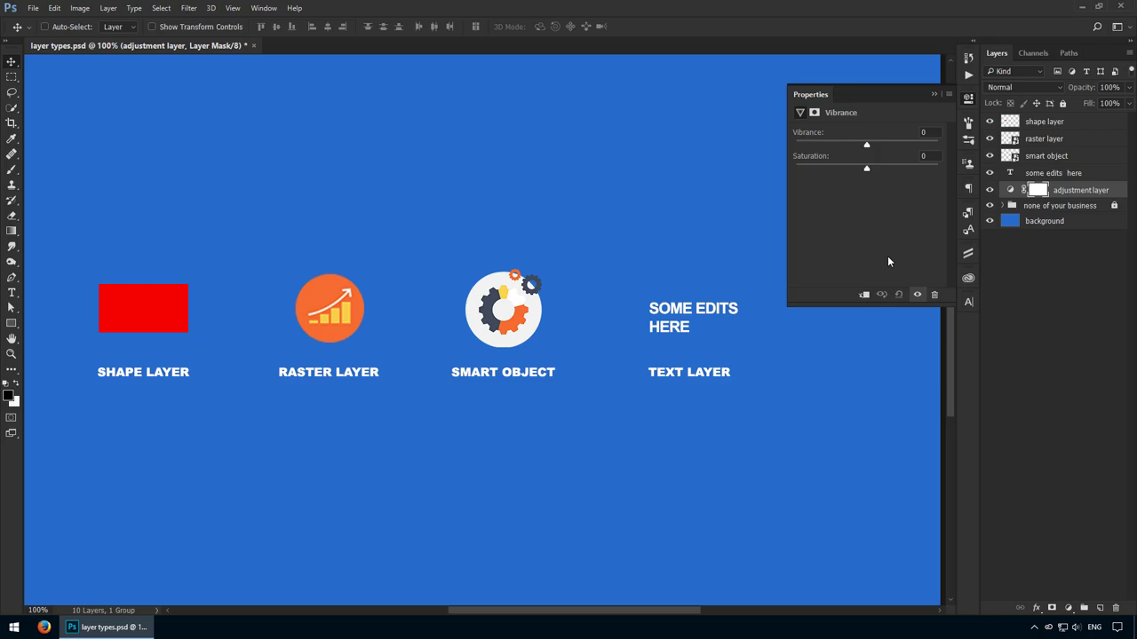